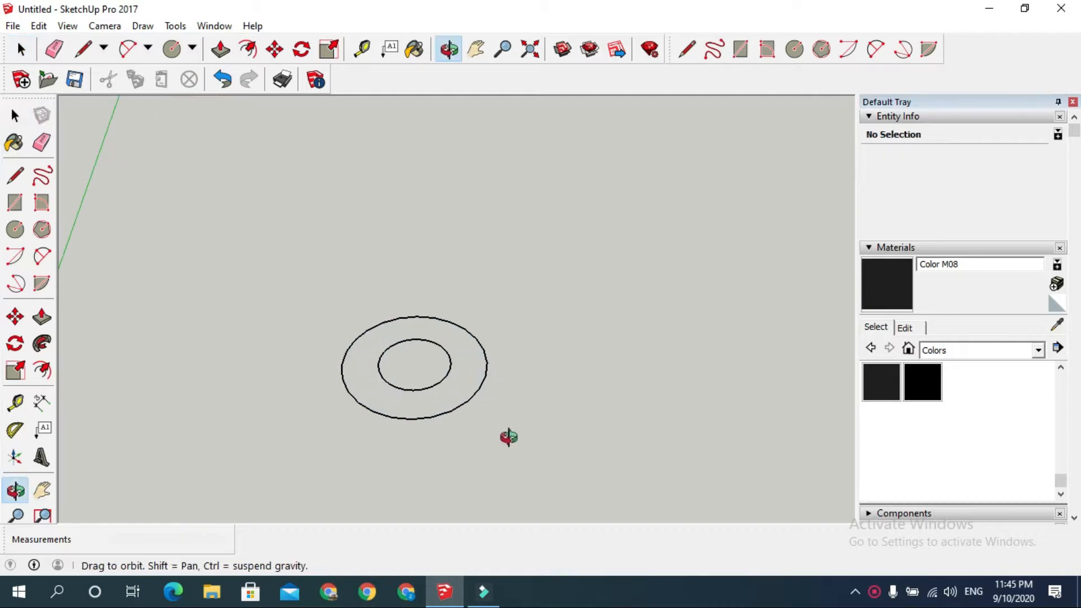
Step: Move the larger circle straight up along the blue axis by 730 mm
scroll(464, 375, down, 5)
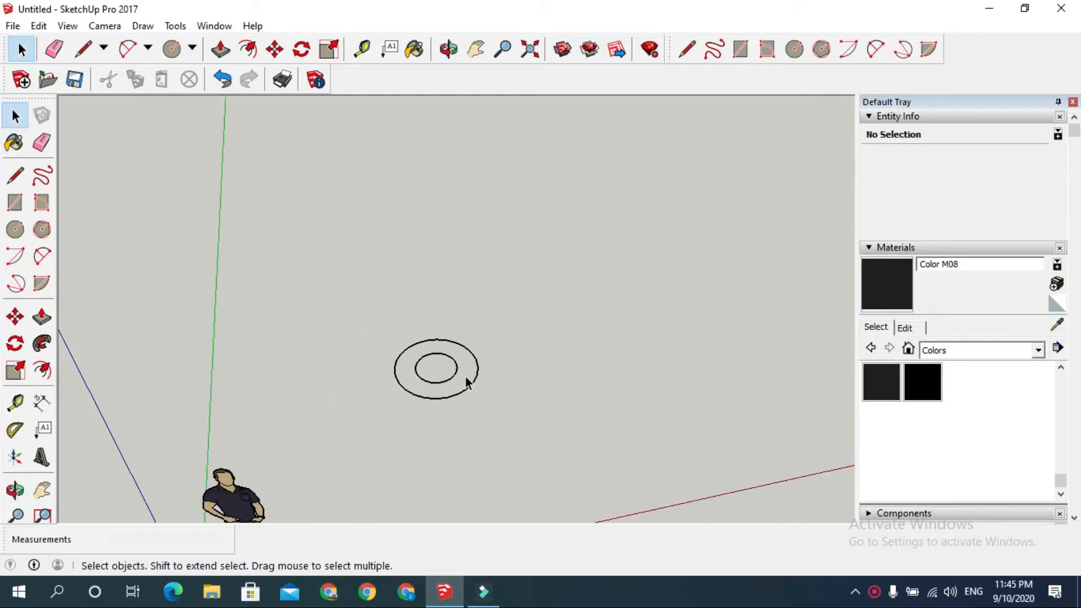
scroll(457, 373, up, 5)
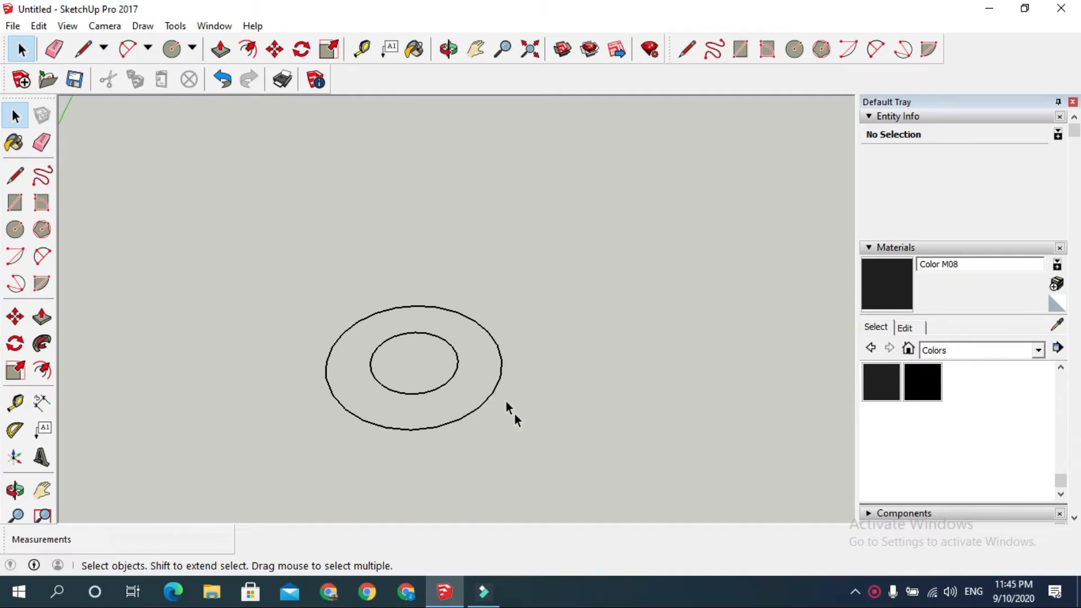
click(502, 369)
key(m)
click(538, 379)
text(755)
key(Return)
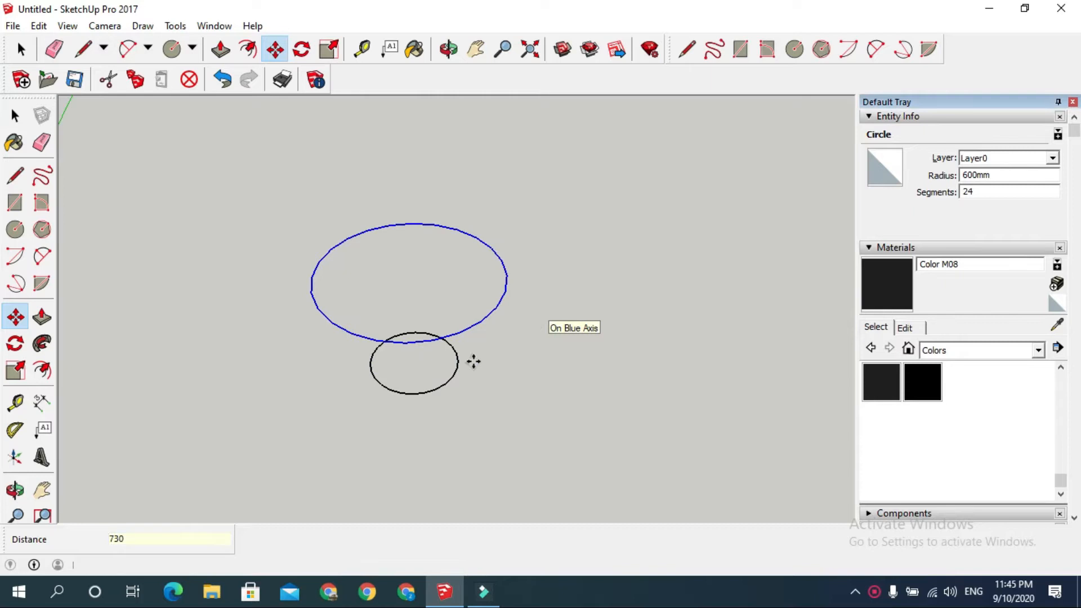
Step: Try to draw a line from the smaller circle's centre to its edge
key(space)
key(l)
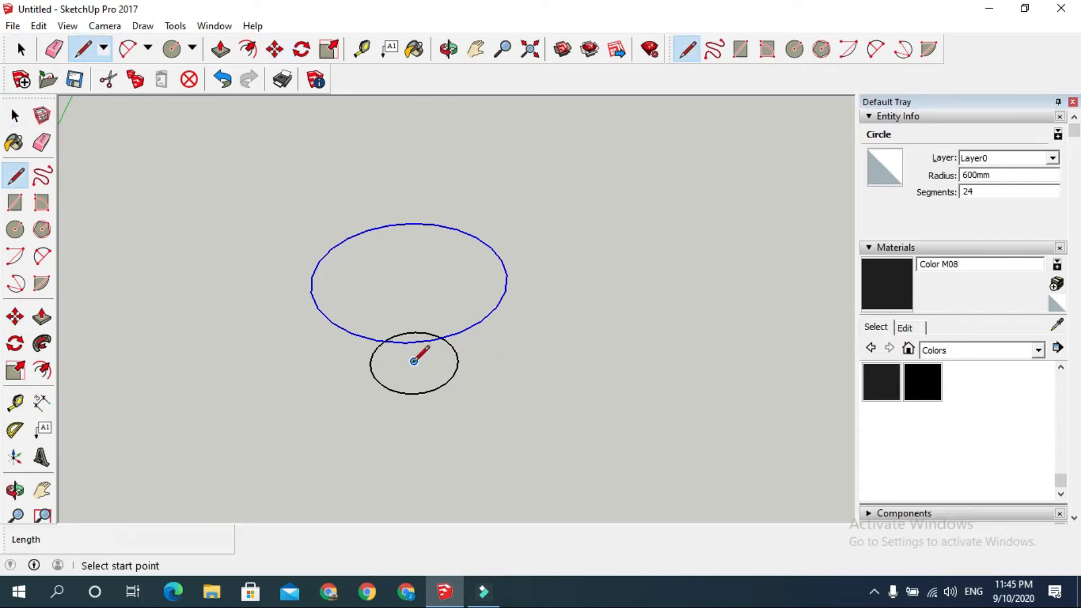
click(414, 361)
click(370, 361)
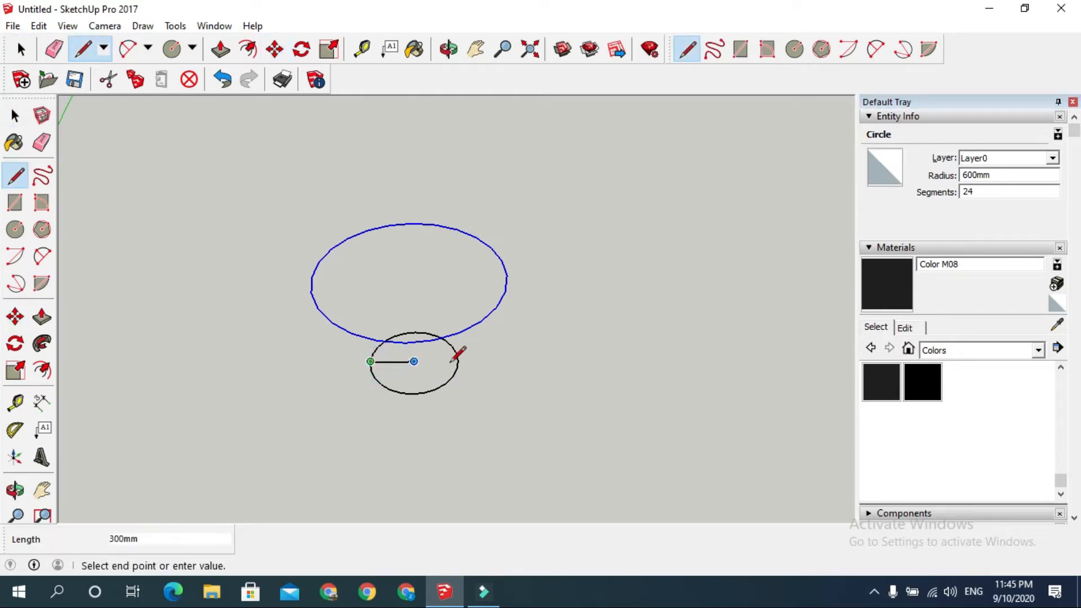
key(space)
scroll(453, 367, down, 5)
middle_drag(454, 369, 386, 314)
scroll(426, 365, up, 2)
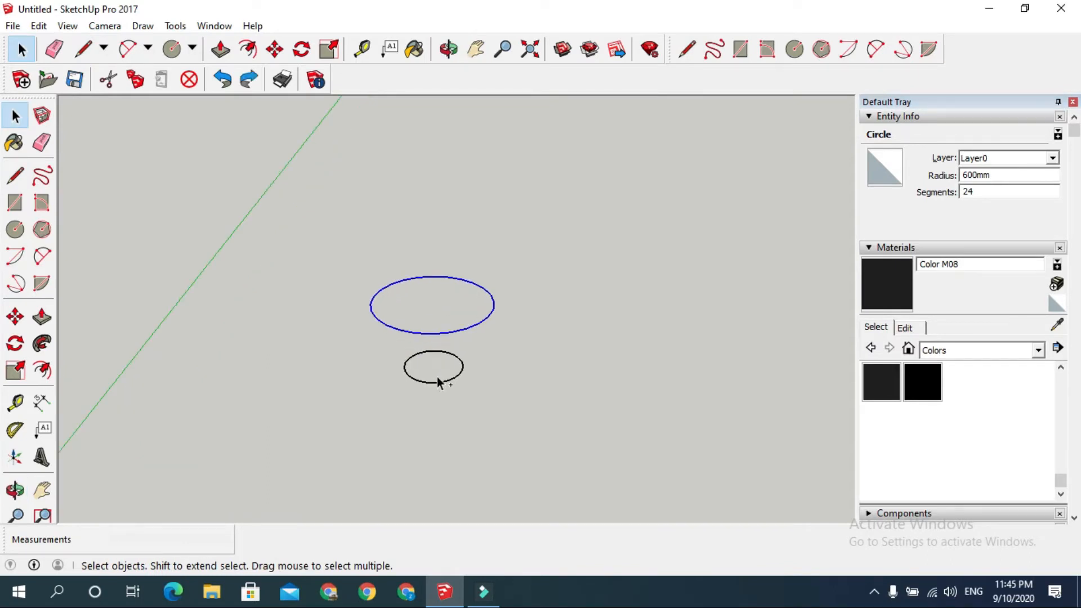
Step: Draw a 300 mm radius line from the smaller lower circle's centre to an endpoint on its edge
key(l)
scroll(437, 365, up, 5)
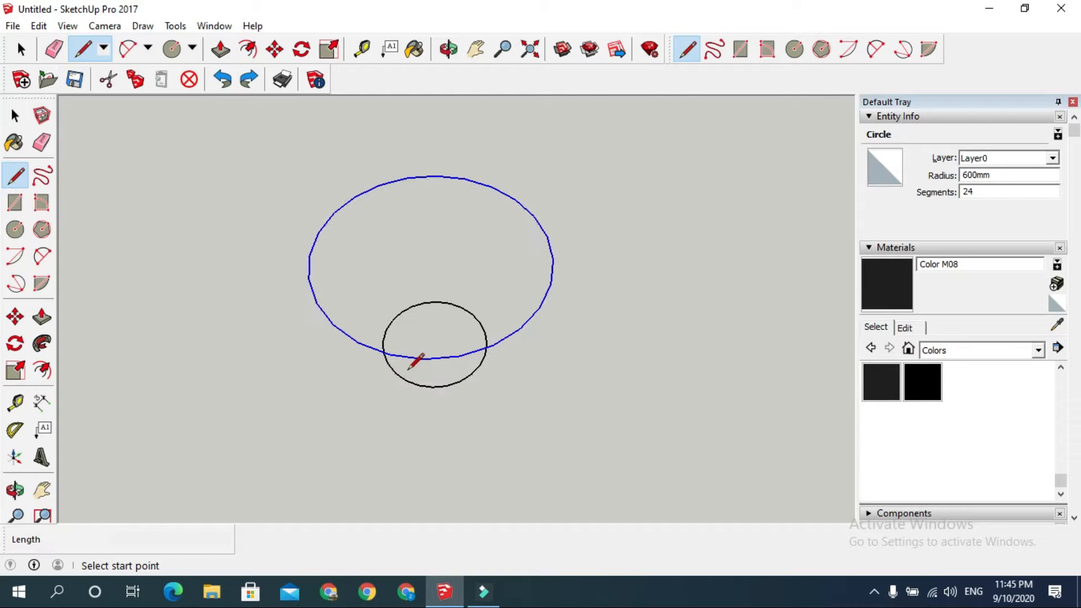
key(space)
click(434, 379)
key(l)
scroll(437, 344, up, 2)
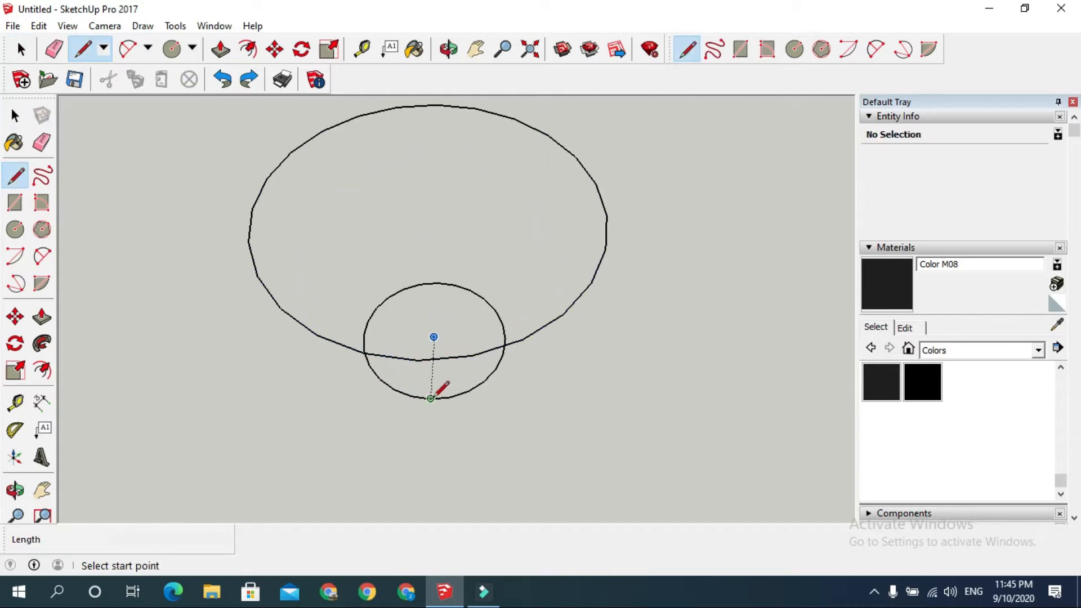
scroll(366, 345, up, 1)
mouse_move(455, 326)
middle_down()
mouse_move(418, 301)
mouse_move(445, 338)
middle_up()
click(453, 356)
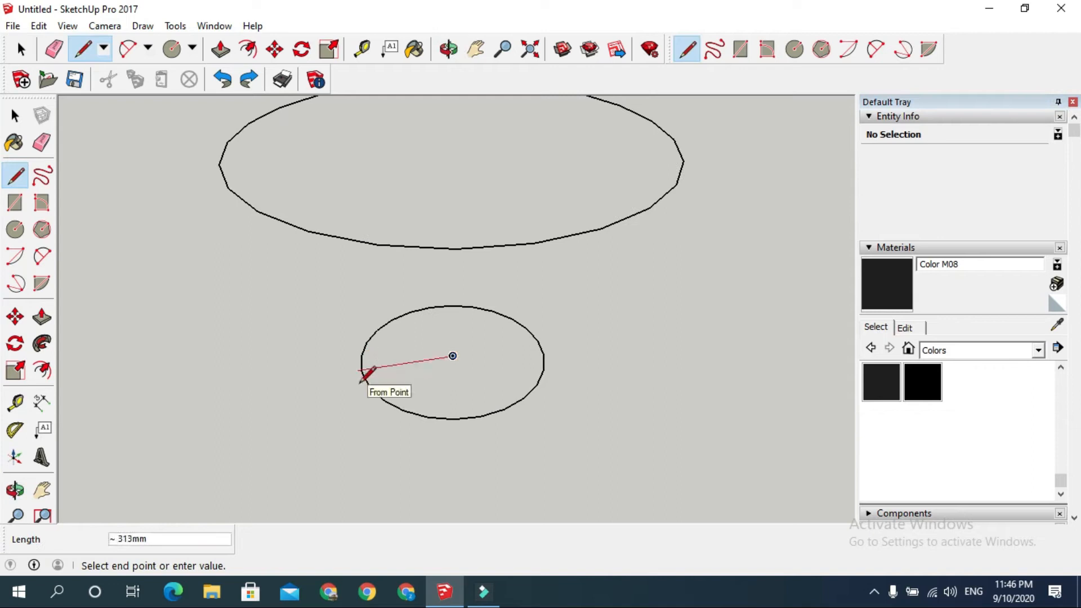
click(362, 372)
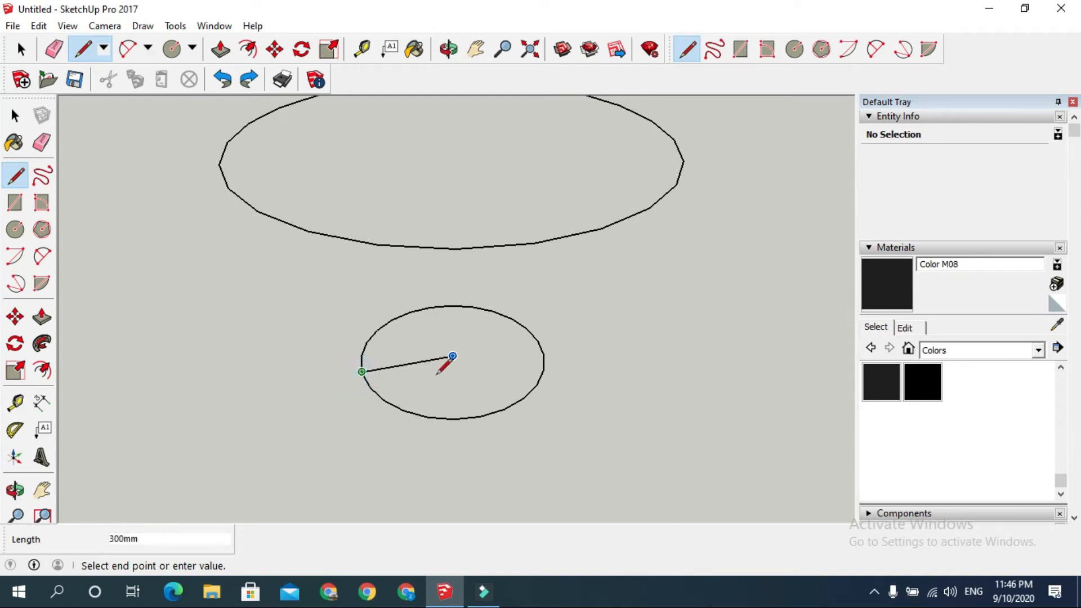
key(space)
scroll(436, 376, down, 4)
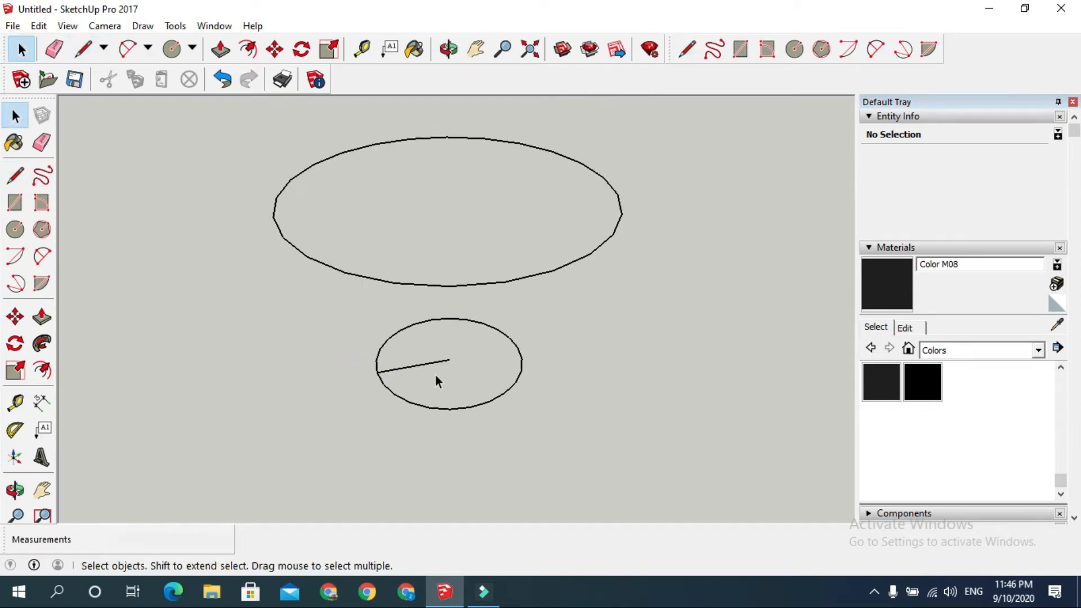
Step: Draw a 600 mm radius line between an endpoint on the upper circle's edge and its centre
scroll(428, 333, up, 3)
key(l)
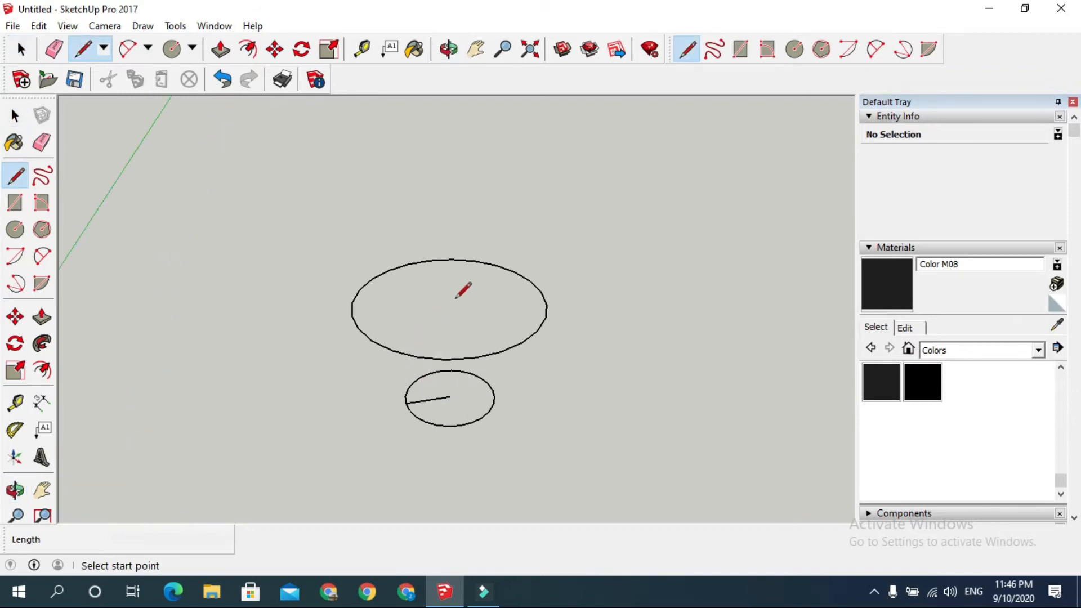
middle_drag(455, 291, 451, 377)
middle_drag(441, 327, 475, 323)
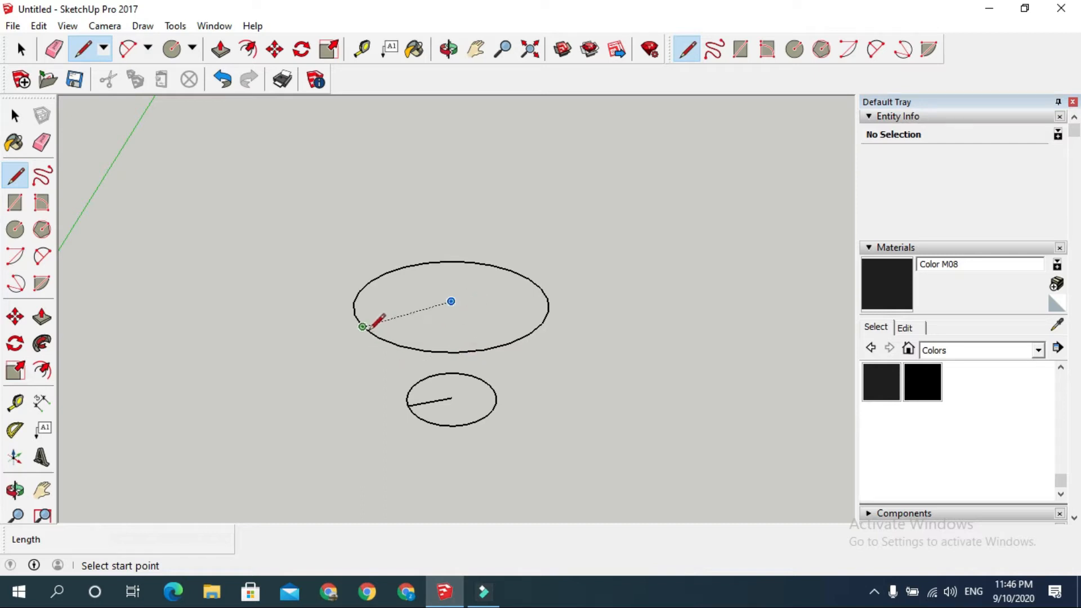
click(356, 314)
click(451, 302)
mouse_move(429, 389)
middle_down()
mouse_move(602, 524)
mouse_move(779, 550)
mouse_move(790, 573)
mouse_move(436, 397)
mouse_move(444, 374)
middle_up()
key(space)
middle_drag(509, 432, 478, 433)
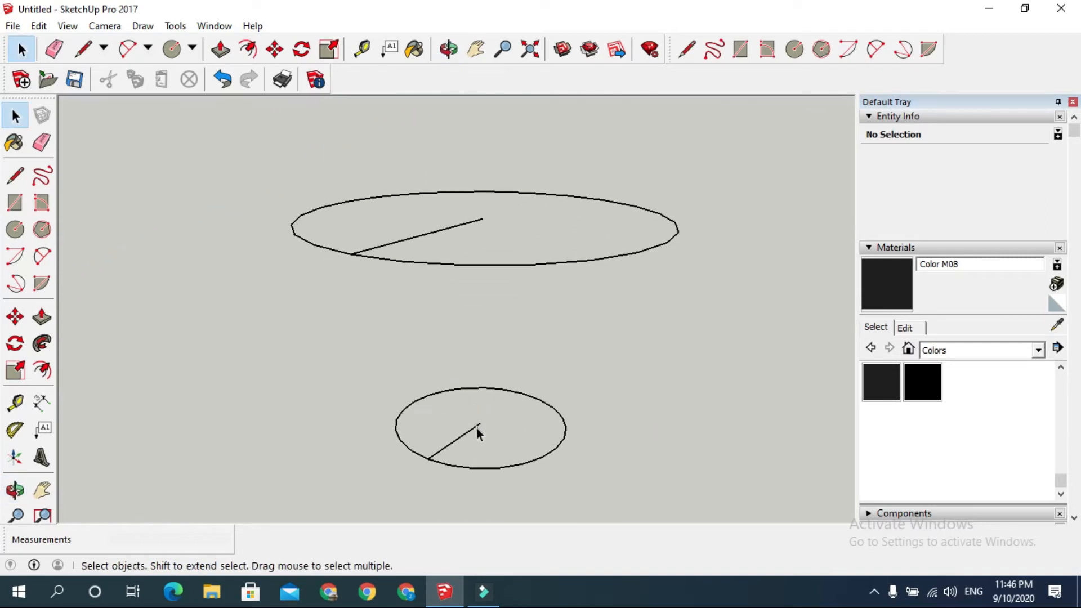
Step: Offset the lower circle inward by 100 mm
key(f)
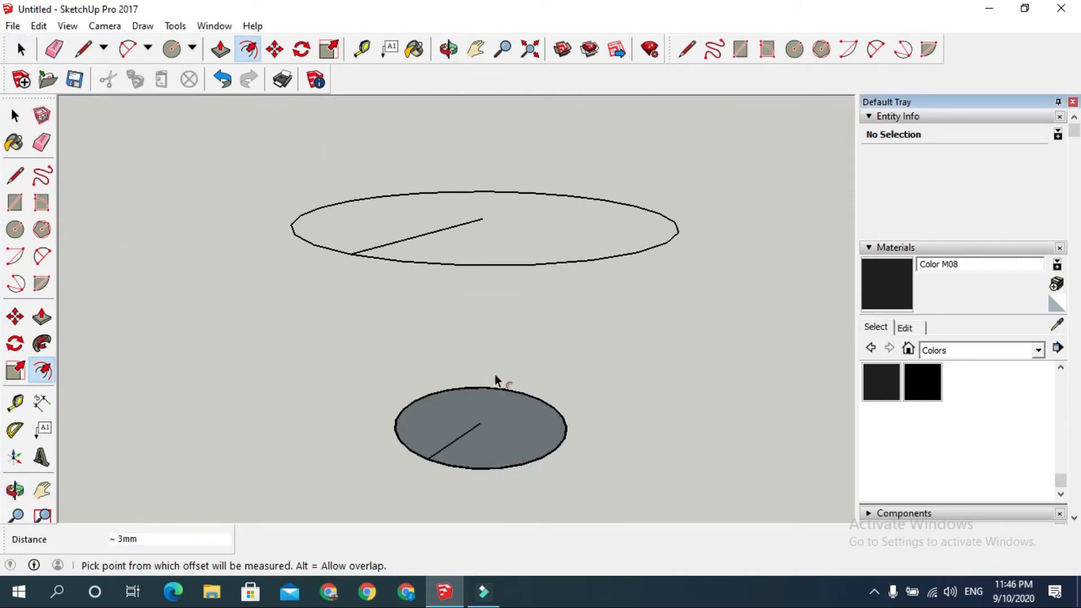
key(space)
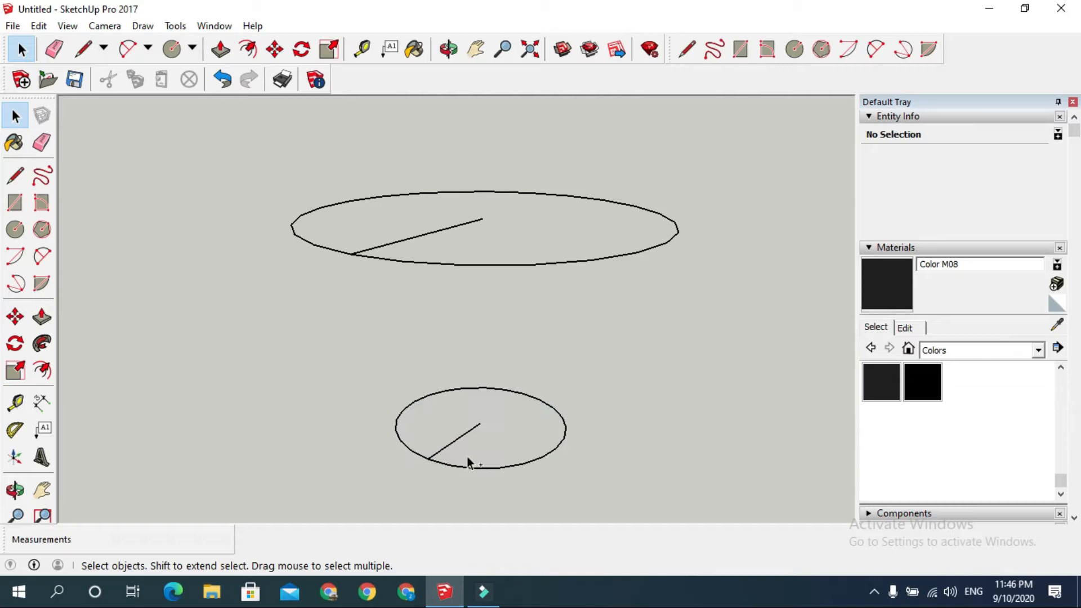
scroll(486, 465, up, 3)
key(f)
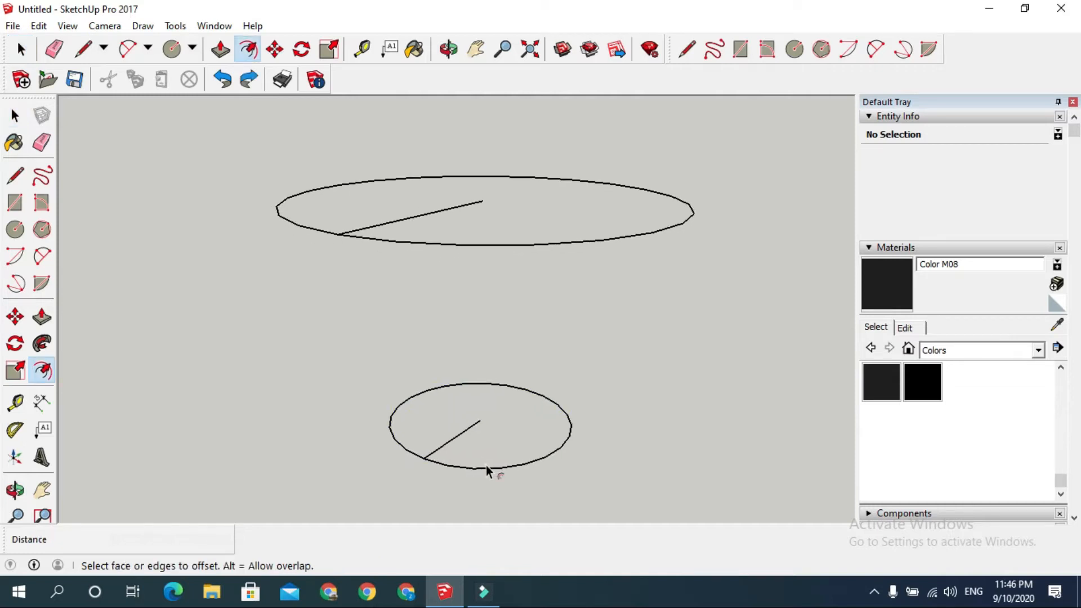
click(485, 465)
middle_drag(464, 466, 467, 480)
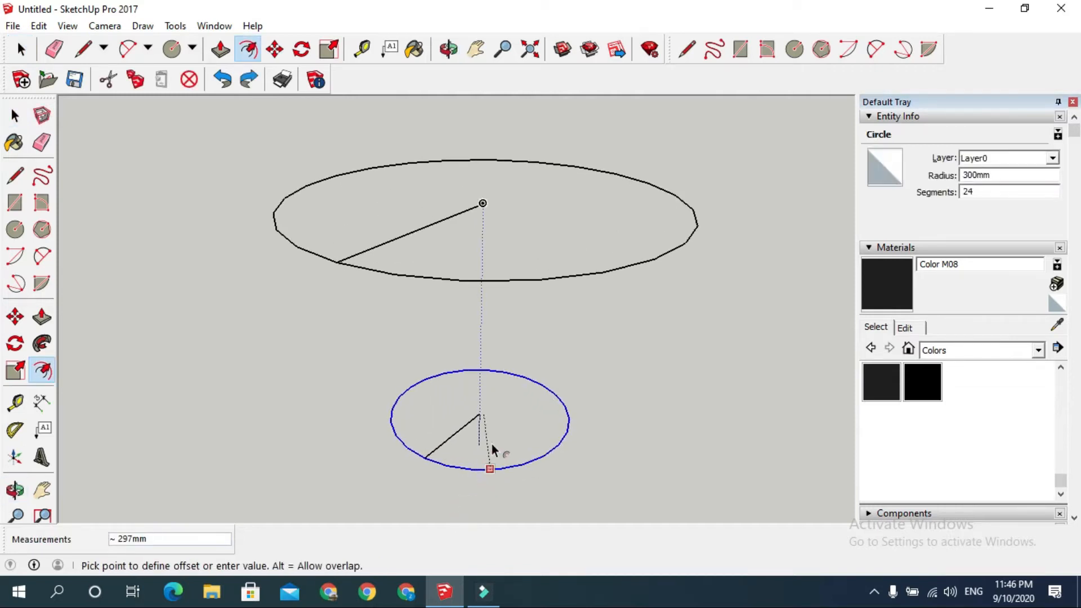
text(100)
key(Return)
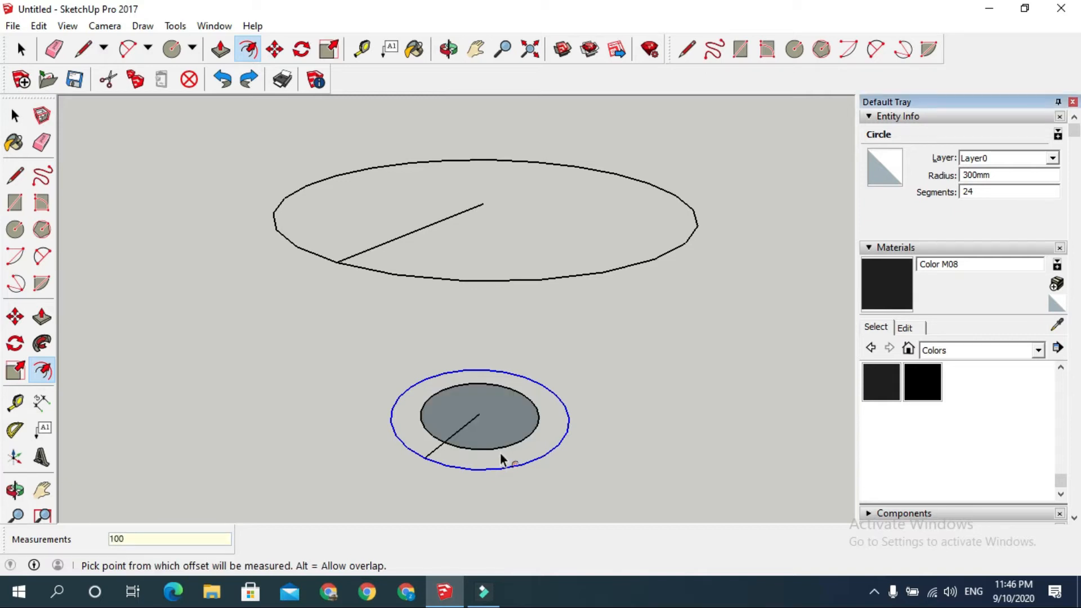
Step: Create a guide parallel to the lower radius line at 100 mm, and delete the face inside the inner circle
key(t)
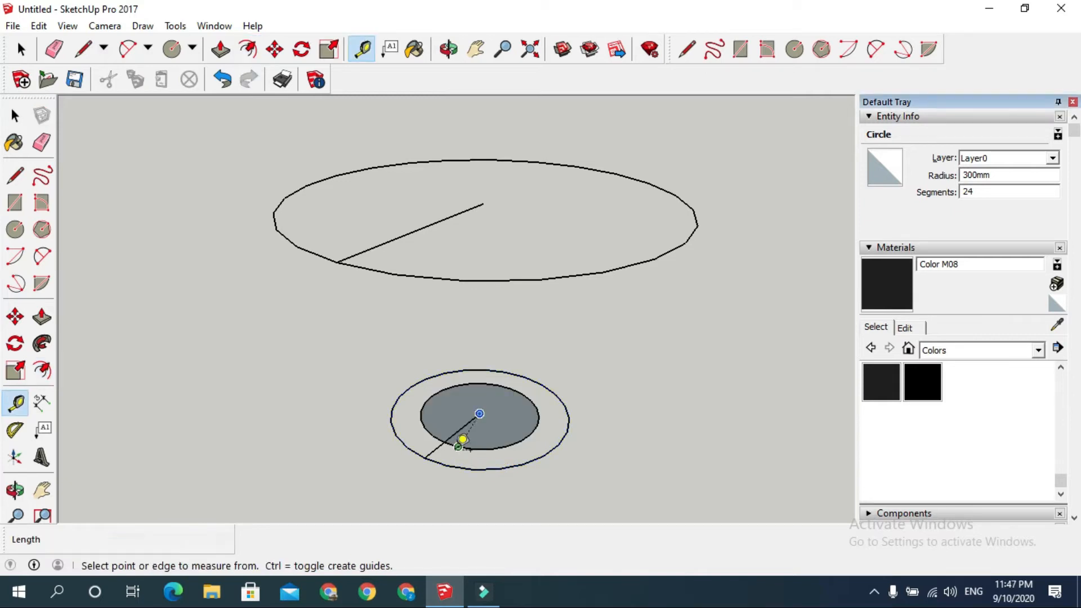
scroll(437, 448, up, 1)
click(432, 450)
text(100)
key(Return)
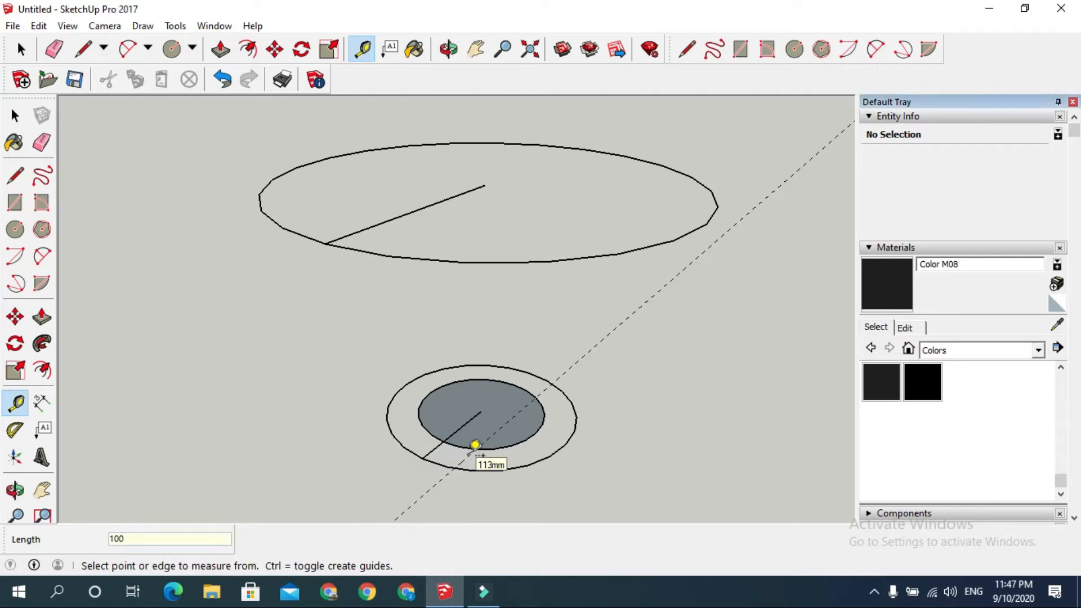
key(space)
click(496, 411)
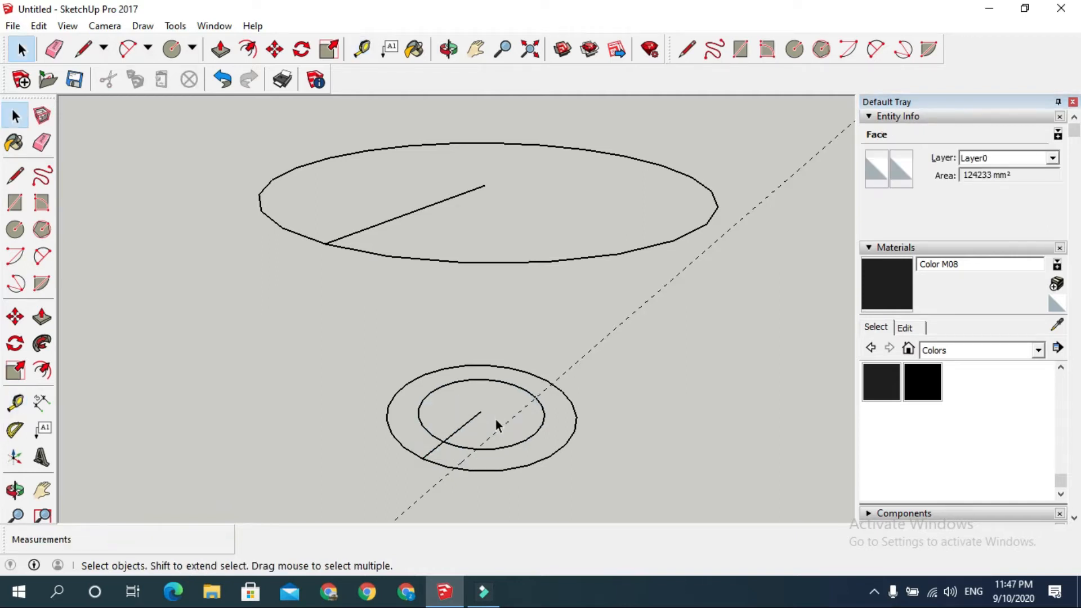
Step: Draw a 90 mm vertical line up from where the guide meets the inner circle, and another vertical line up from the lower circles' centre
key(l)
click(481, 411)
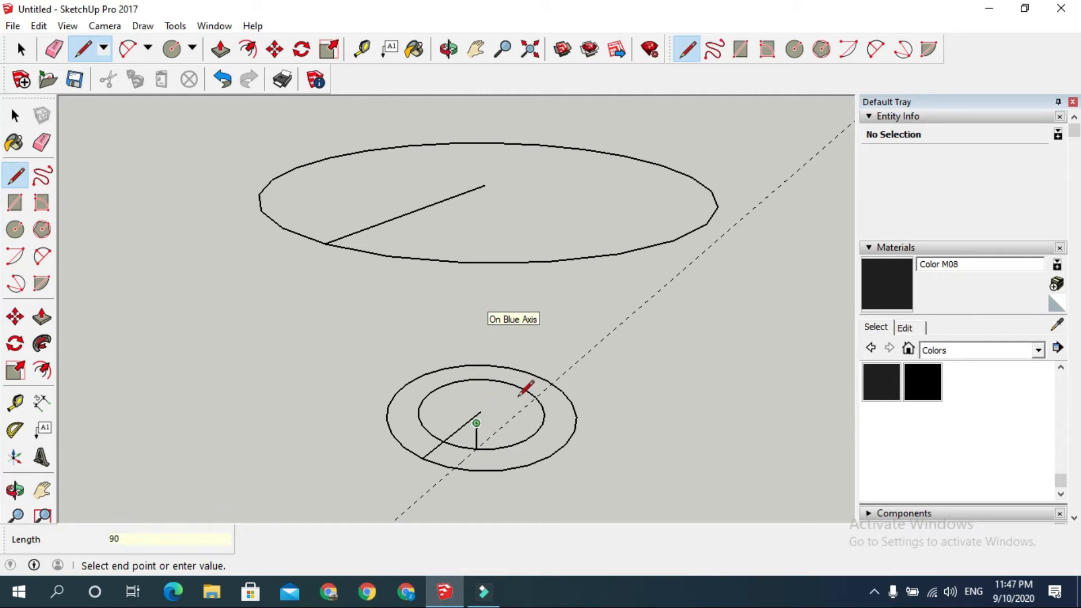
middle_drag(517, 400, 529, 366)
key(space)
key(l)
click(481, 415)
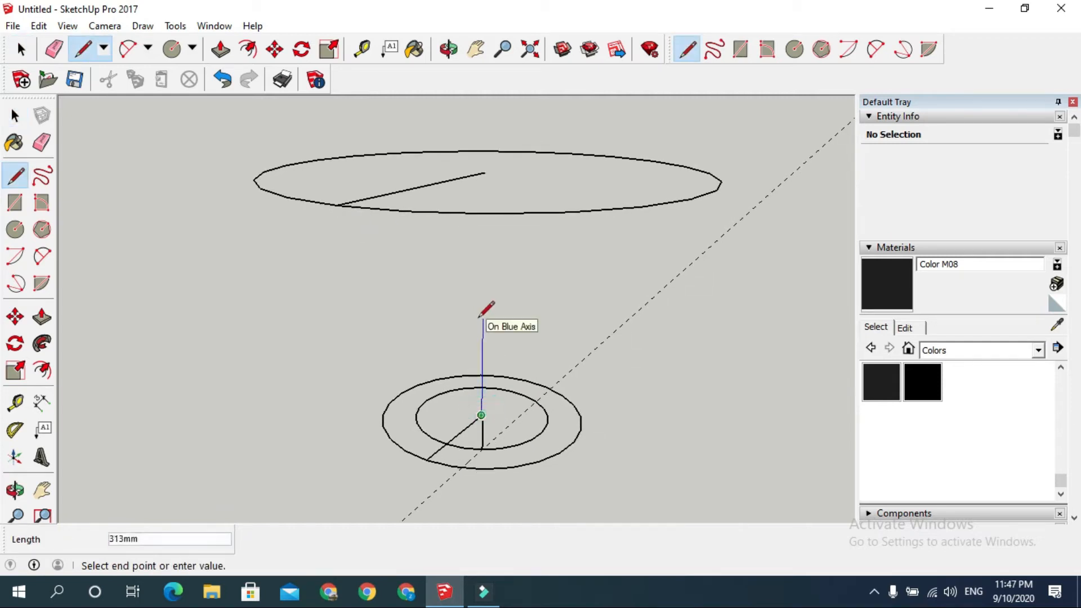
key(space)
Step: Draw a slanted line from the top of the 90 mm vertical line to the outer end of the lower radius line
key(l)
click(483, 422)
click(427, 460)
key(space)
Step: Copy the slanted line so its upper end sits on top of the centre vertical line
click(481, 438)
key(m)
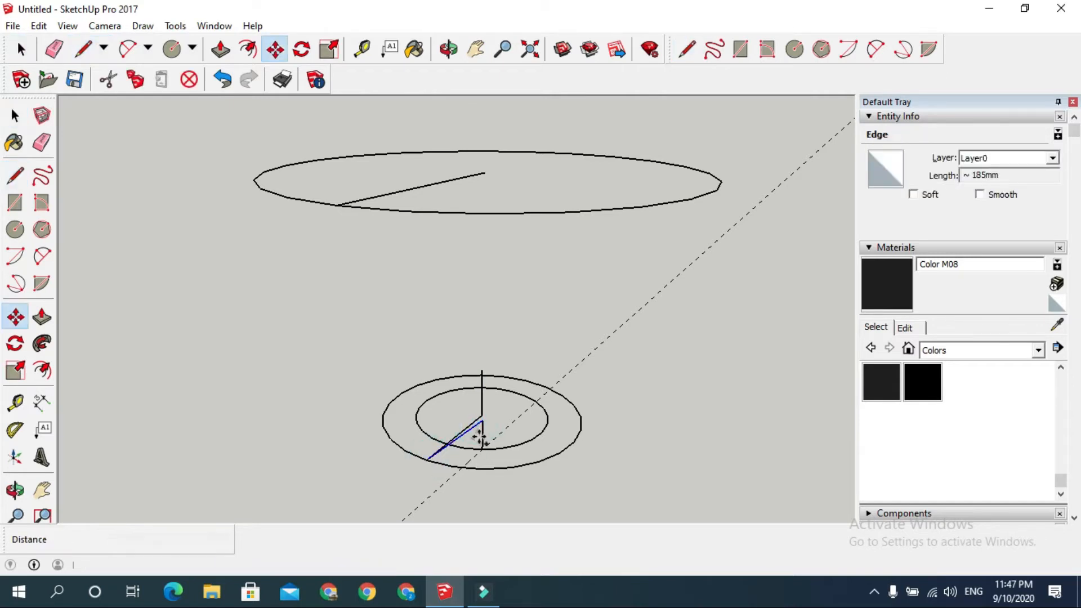
key(ctrl)
click(476, 424)
click(482, 370)
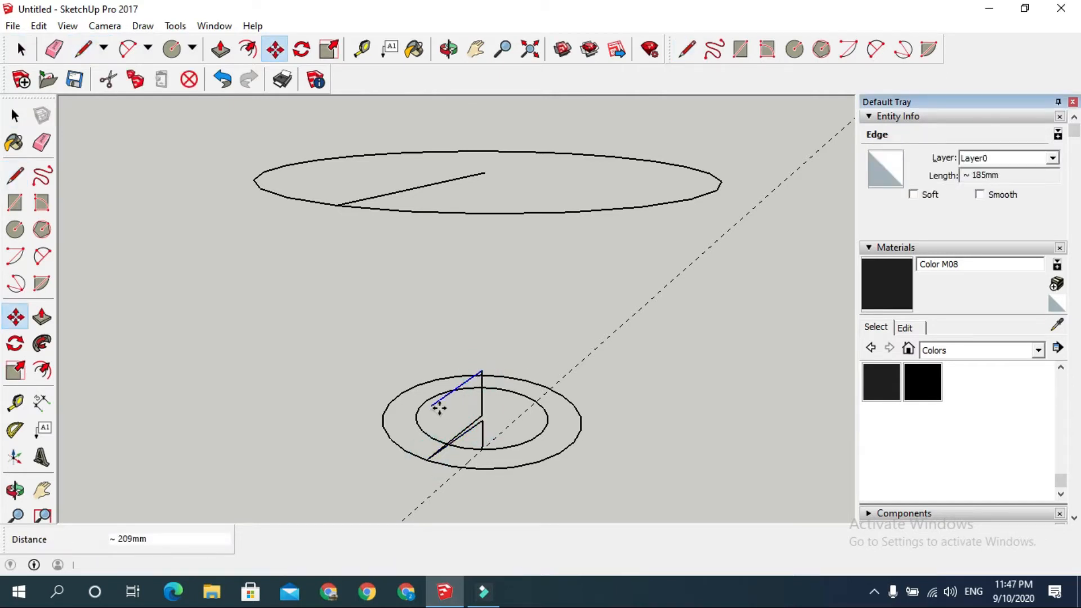
key(space)
Step: Try to copy the slanted line from the centre vertical line up to the upper circle's edge
key(m)
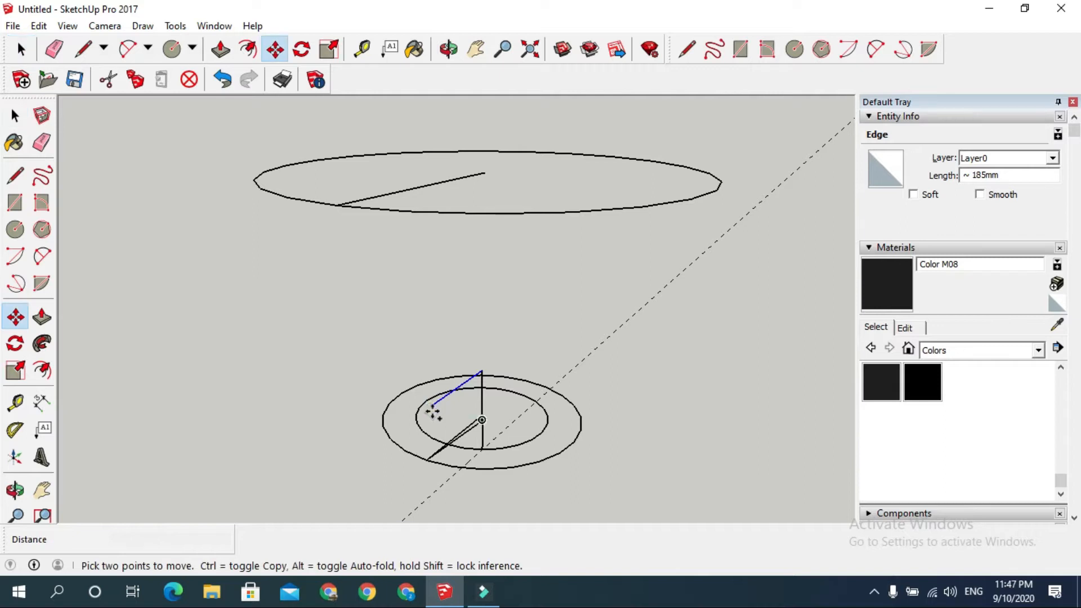
key(ctrl)
click(432, 405)
click(339, 206)
key(space)
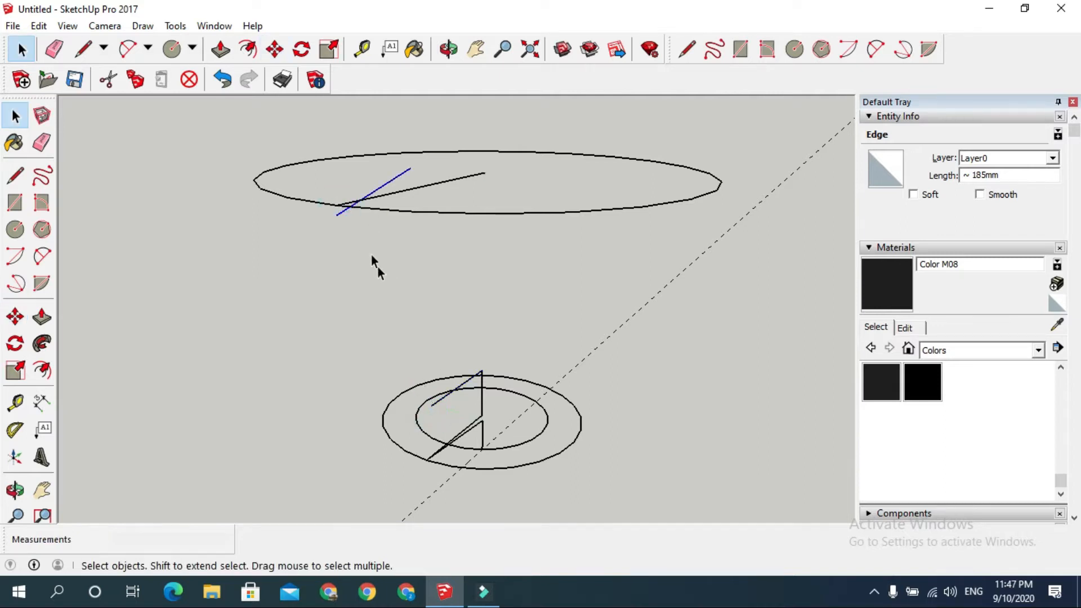
click(427, 354)
Step: Copy the slanted line by its lower end onto the outer end of the upper circle's radius line, and delete that radius line
click(451, 395)
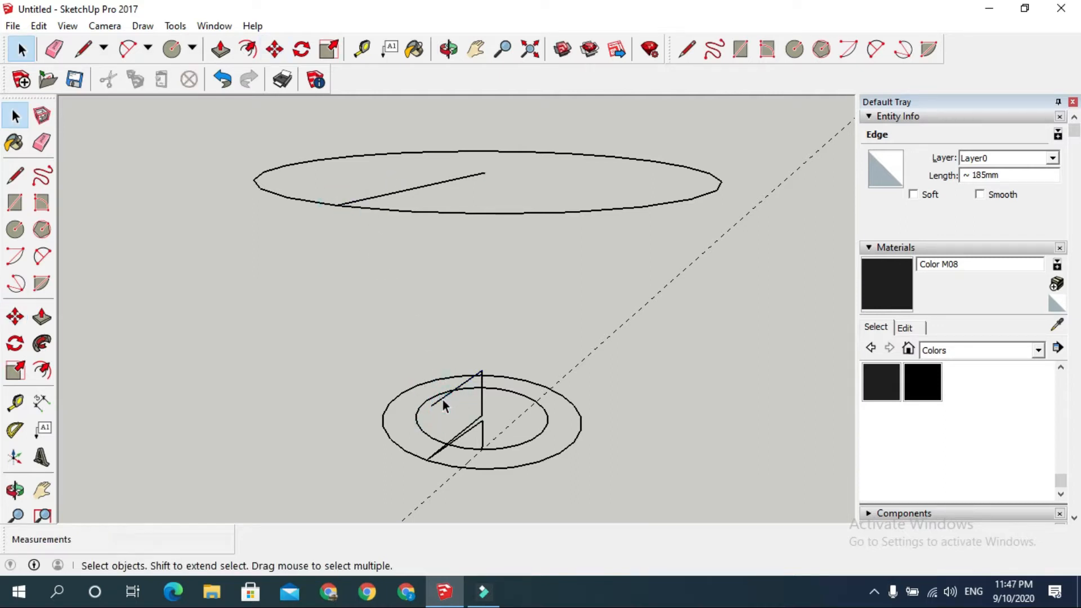
key(m)
key(ctrl)
click(433, 406)
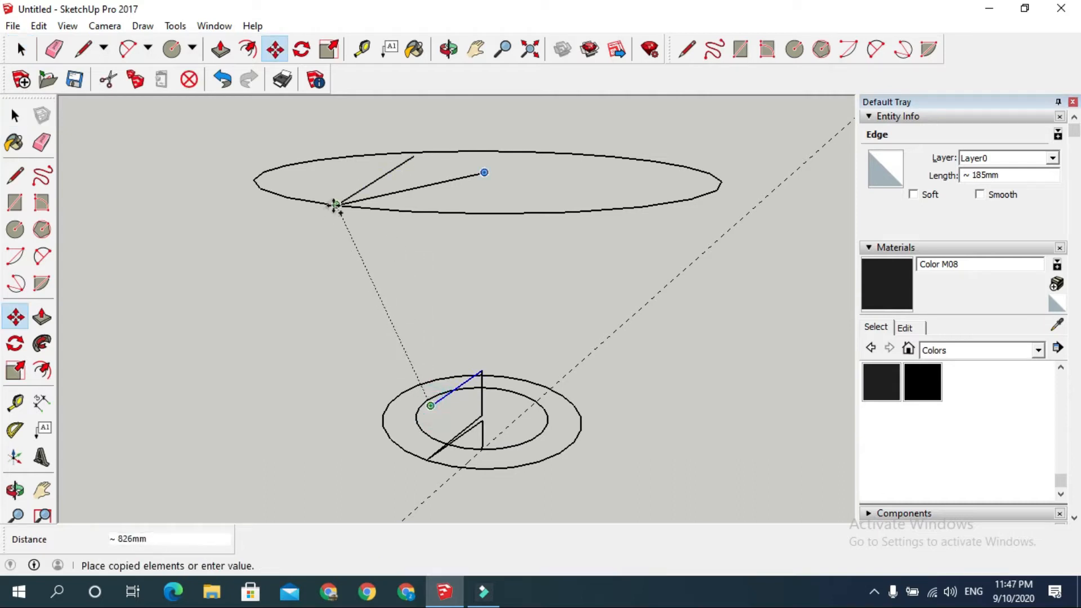
click(338, 205)
key(space)
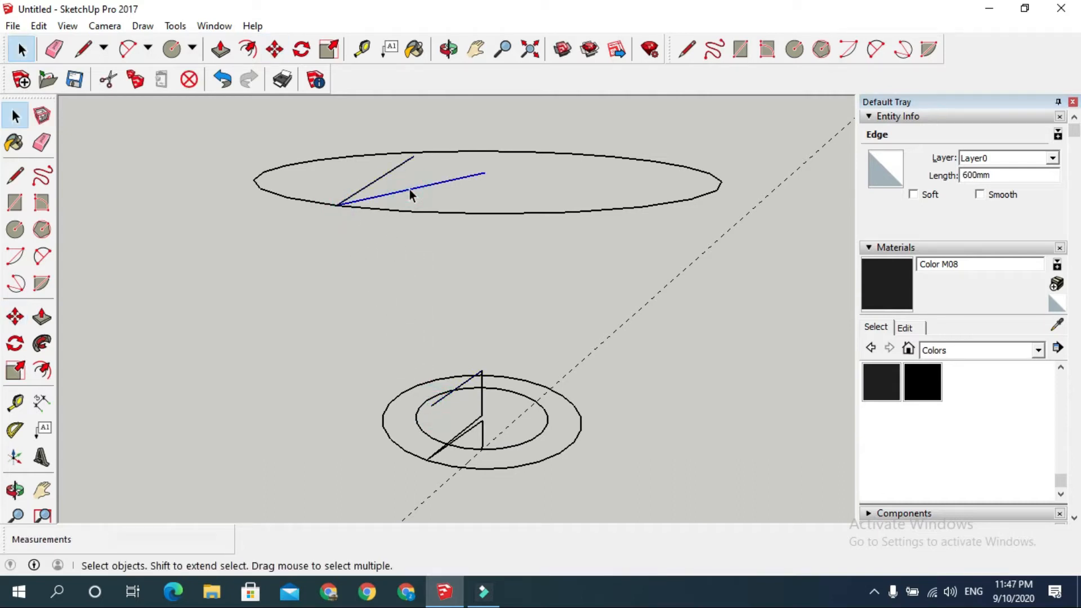
key(Delete)
Step: Mark off 50 mm along the copied line from the upper circle's edge and delete the rest of that line
middle_drag(485, 403, 614, 487)
scroll(518, 431, up, 2)
scroll(518, 431, down, 1)
middle_drag(518, 431, 497, 418)
key(l)
click(382, 233)
text(50)
key(Return)
key(space)
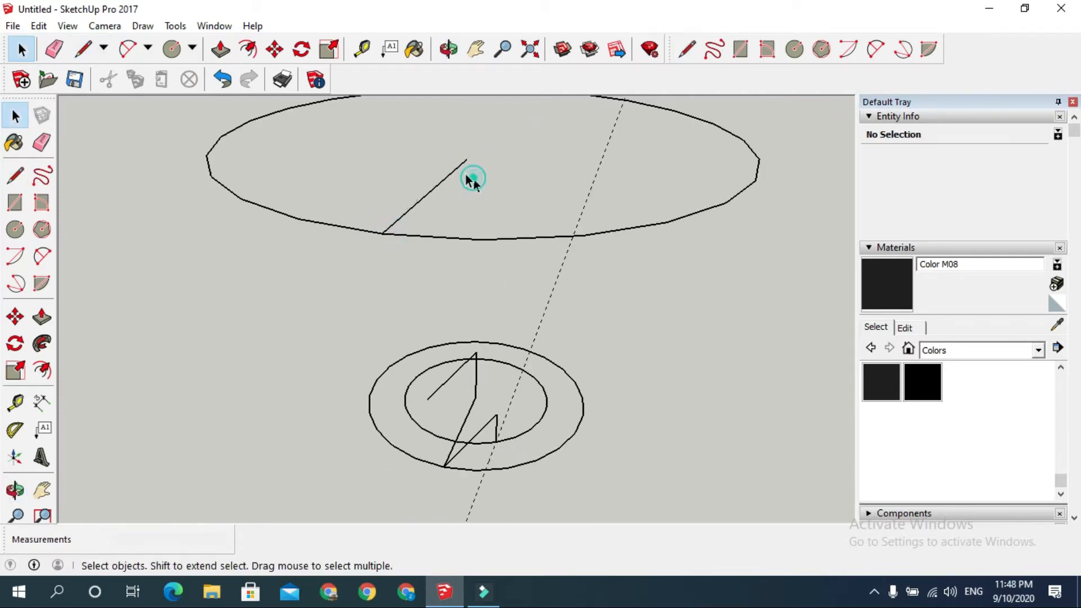
click(453, 171)
key(Delete)
Step: Connect both ends of the 50 mm segment to the matching ends of the lower slanted line, forming a flat sloping support face
key(l)
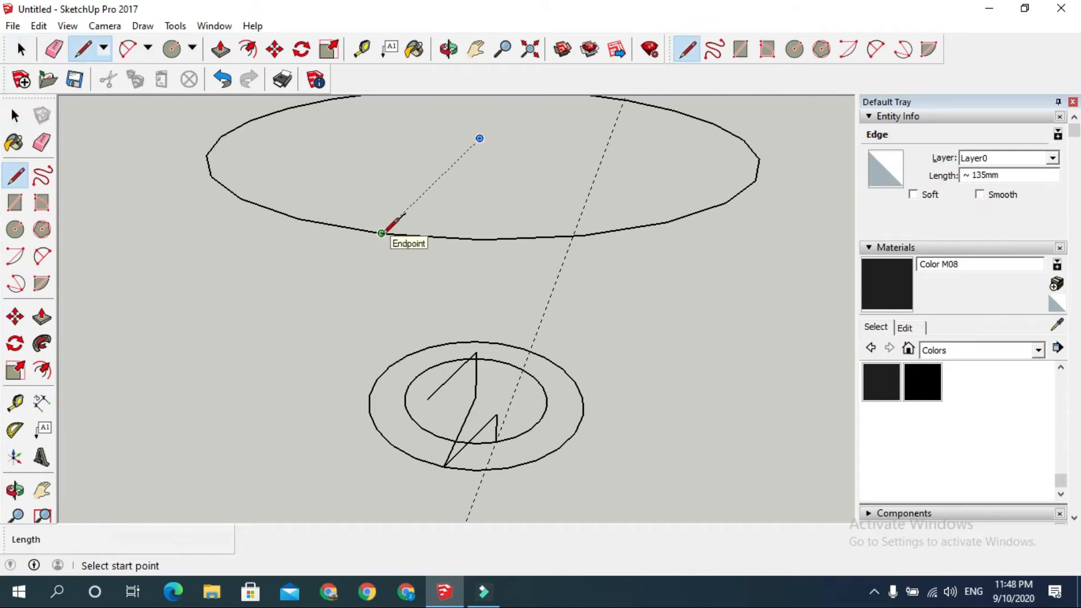
click(382, 233)
key(Escape)
click(405, 213)
click(497, 414)
middle_drag(497, 416, 563, 434)
key(space)
Step: Mark off 100 mm along the copied line from the top of the centre vertical line and delete the remainder
scroll(464, 386, up, 5)
key(l)
click(466, 304)
text(100)
key(Return)
key(space)
click(441, 433)
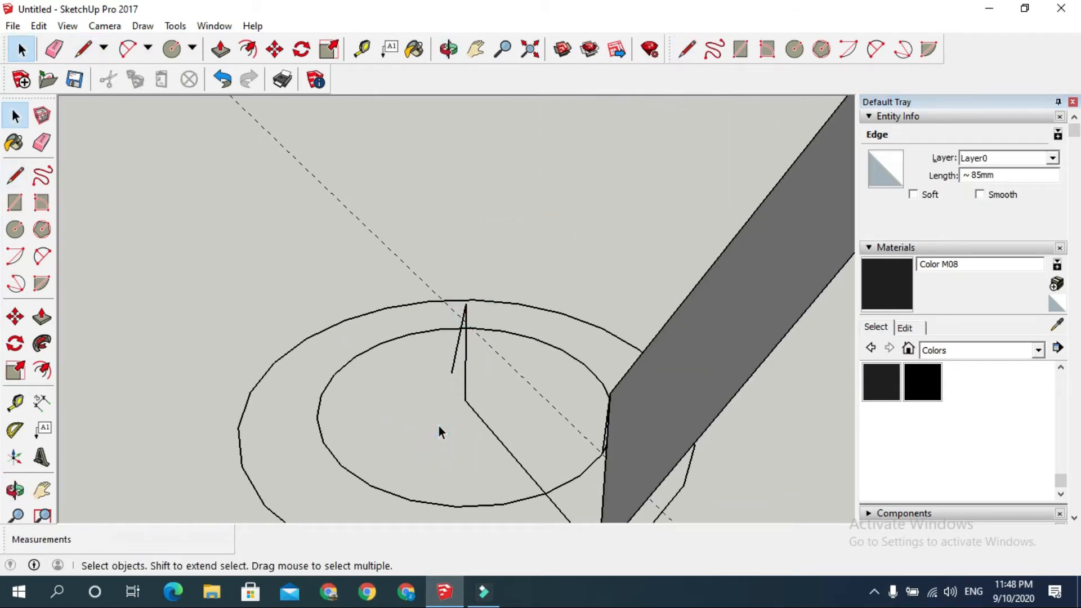
Step: Connect both ends of the 100 mm centre segment to the matching bottom corners of the sloping support, forming the lower arm's face
key(l)
click(451, 373)
middle_drag(560, 430, 695, 475)
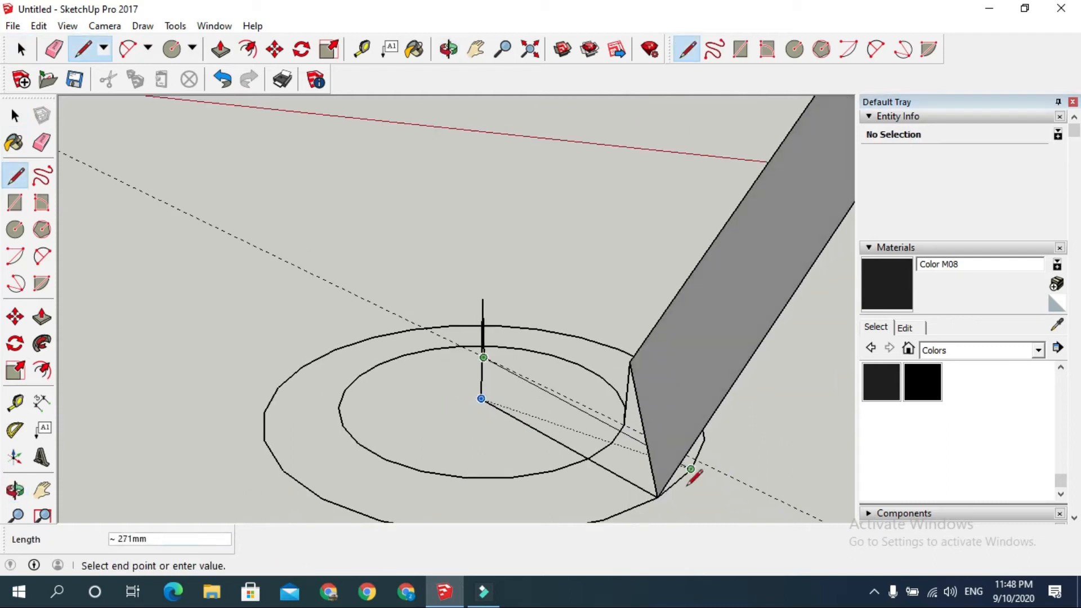
click(657, 497)
key(space)
key(l)
click(483, 300)
click(630, 361)
key(space)
Step: Delete the inner 200 mm radius circle of the base
middle_drag(579, 377, 536, 449)
click(527, 444)
key(Delete)
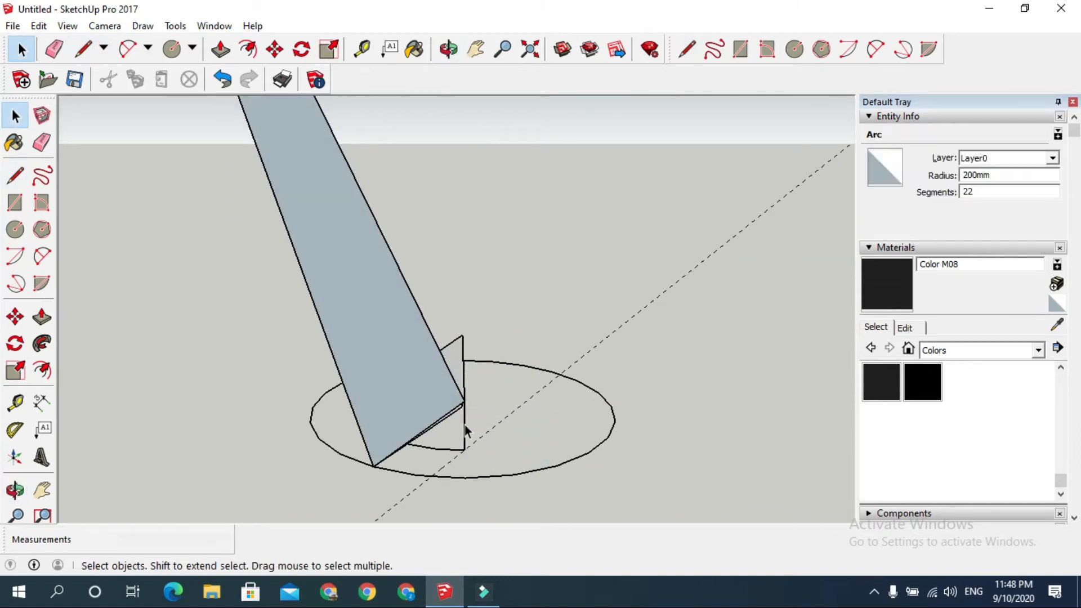
middle_drag(502, 397, 495, 416)
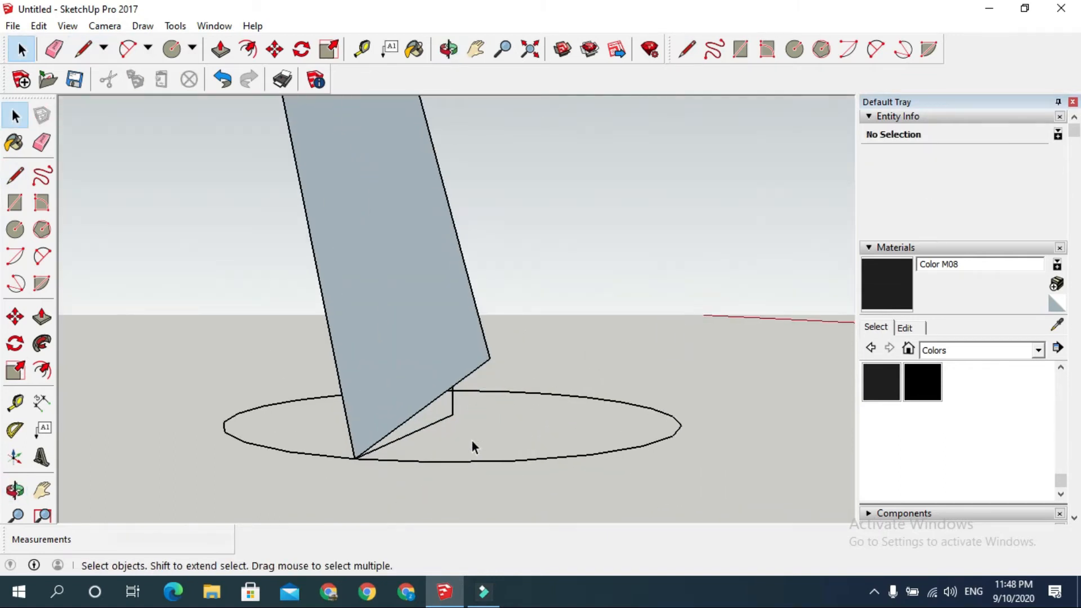
click(452, 404)
click(471, 418)
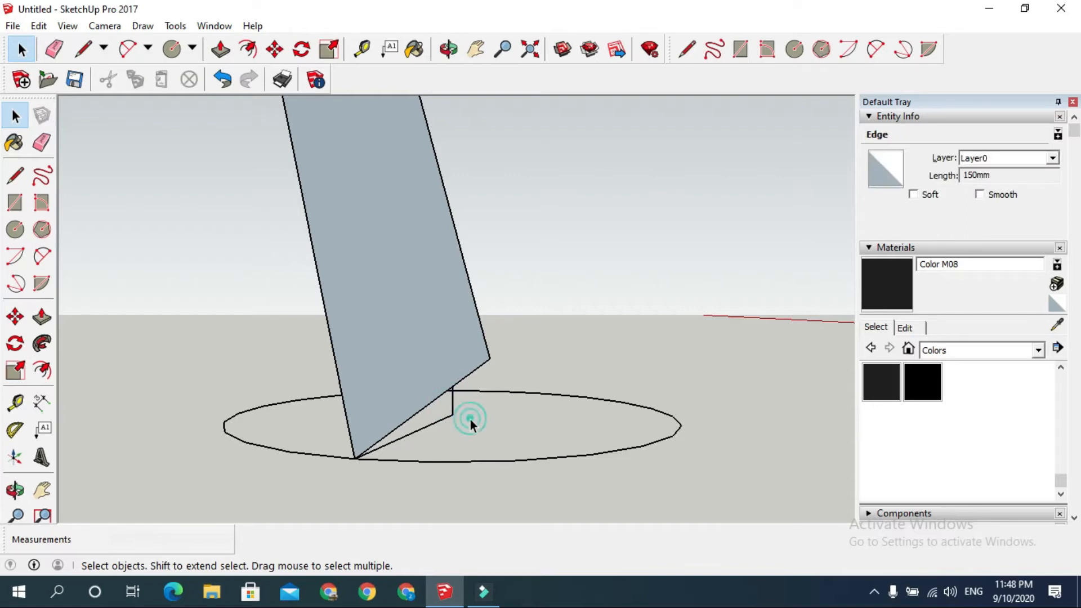
Step: Make one component named daf from the sloping support and lower arm faces with their edges
middle_drag(471, 418, 770, 468)
double_click(674, 298)
ctrl+click(550, 369)
ctrl+double_click(549, 370)
scroll(549, 361, down, 3)
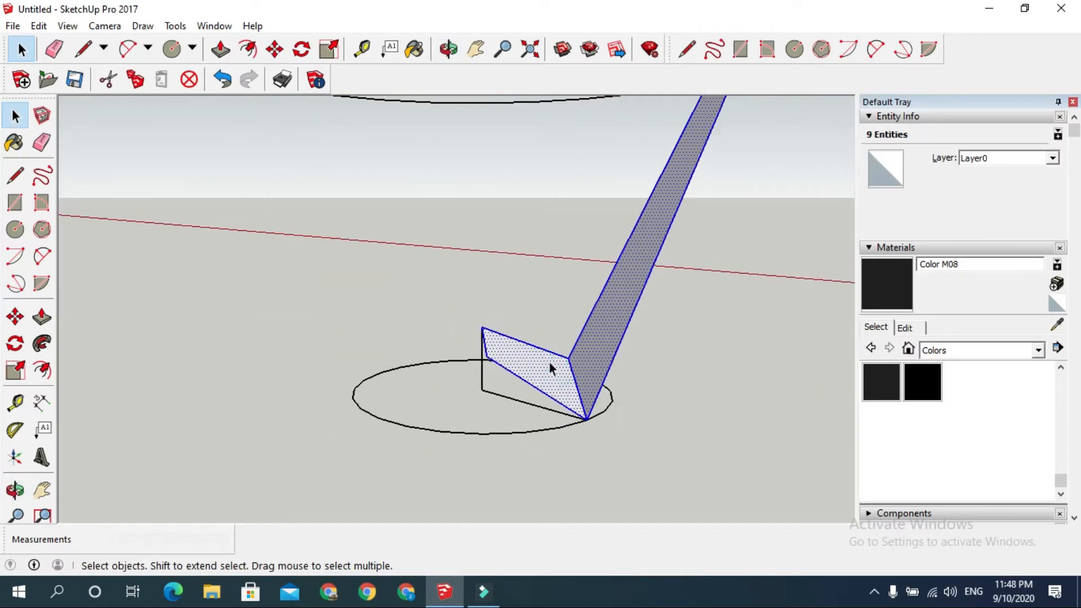
middle_drag(549, 361, 596, 311)
right_click(595, 311)
click(667, 431)
text(Jeff)
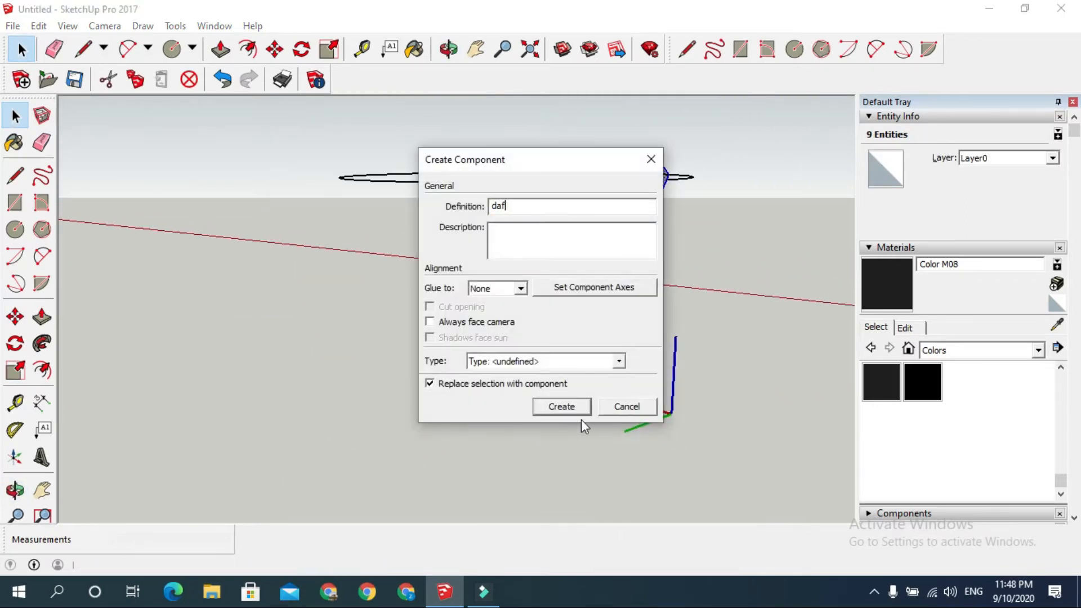
click(561, 407)
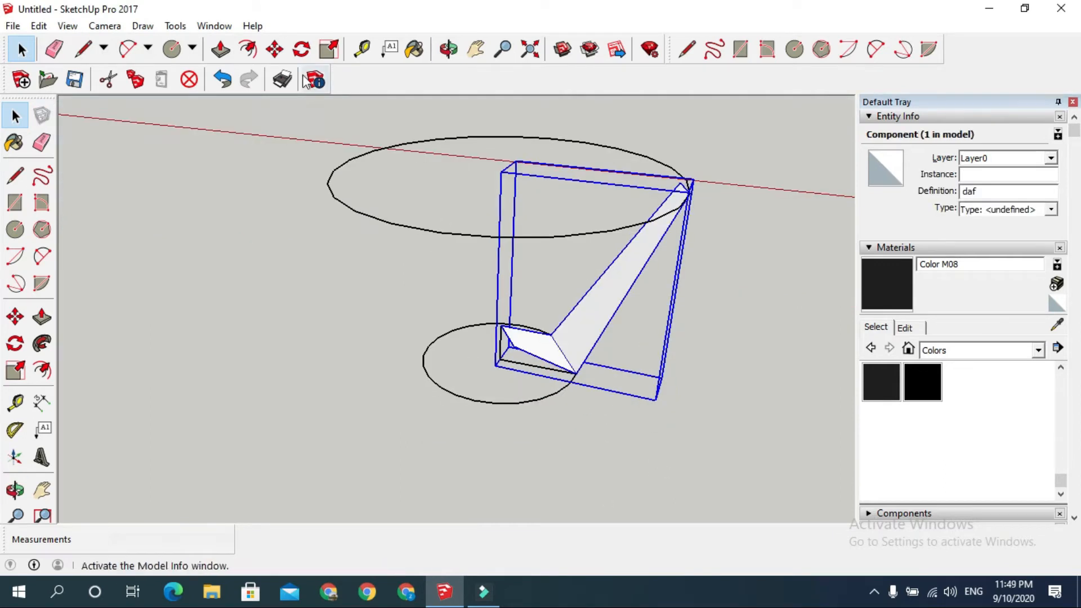
Step: Make two rotated copies of the component around the base circle's centre at 120° spacing
click(302, 49)
scroll(483, 359, up, 3)
click(480, 358)
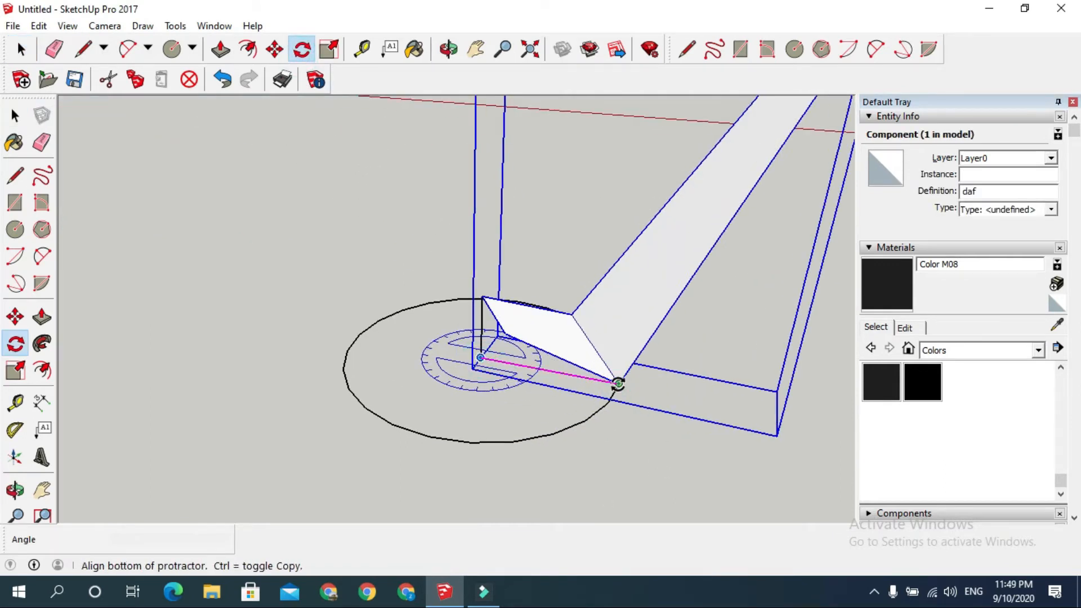
click(618, 384)
scroll(575, 280, up, 1)
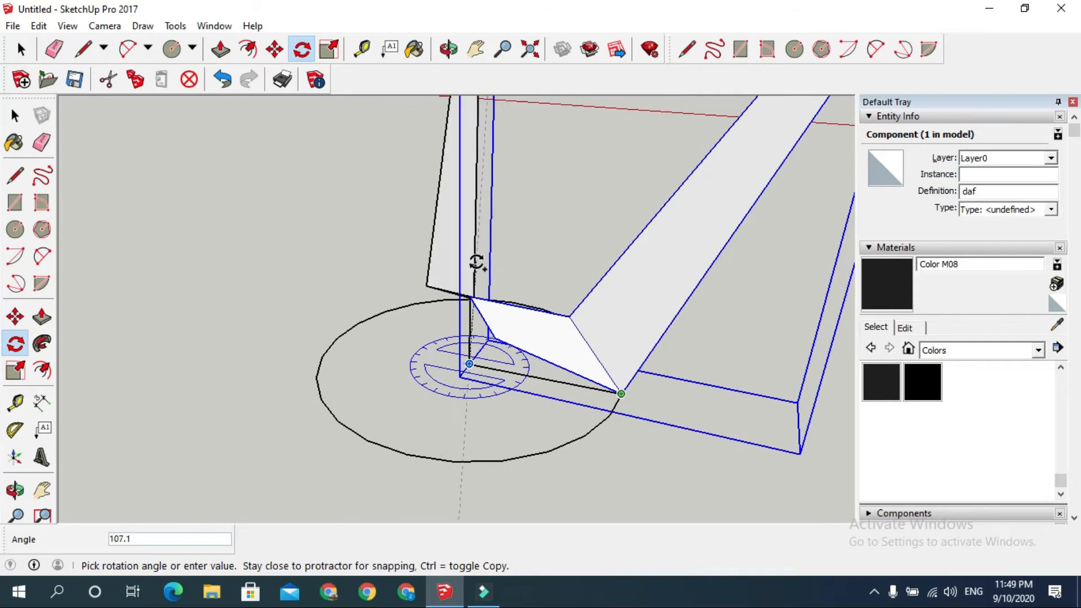
middle_drag(437, 265, 428, 293)
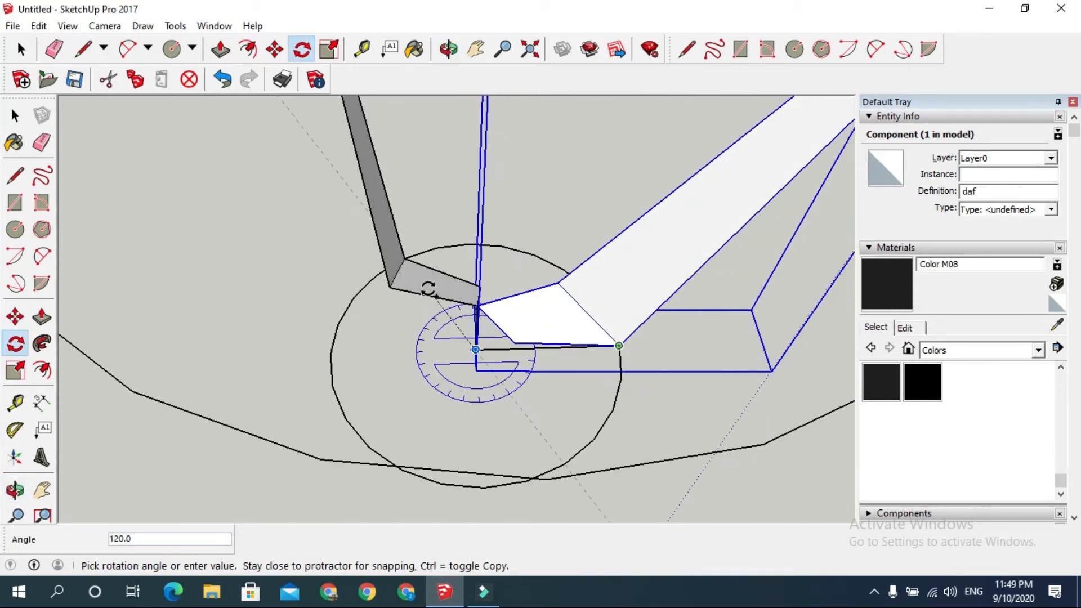
click(428, 289)
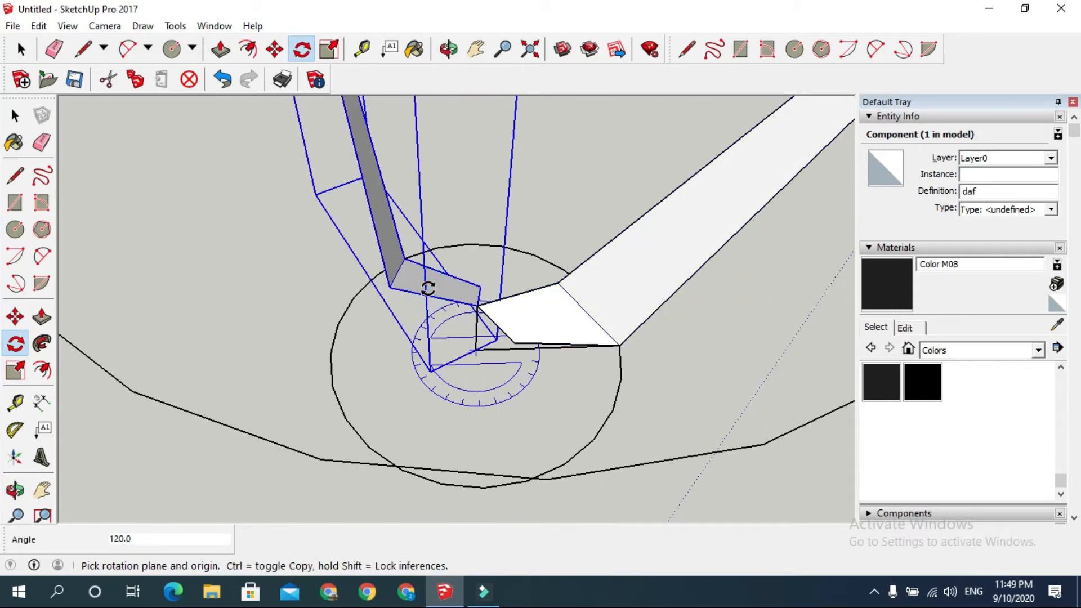
text(2x)
key(Return)
Step: Extend the lower arm's bottom edge inward by copying it from its outer end onto its inner end inside the component
scroll(648, 390, down, 3)
middle_drag(647, 391, 505, 223)
key(space)
click(734, 435)
scroll(612, 423, up, 5)
middle_drag(611, 422, 525, 355)
click(549, 385)
key(m)
key(ctrl)
click(732, 482)
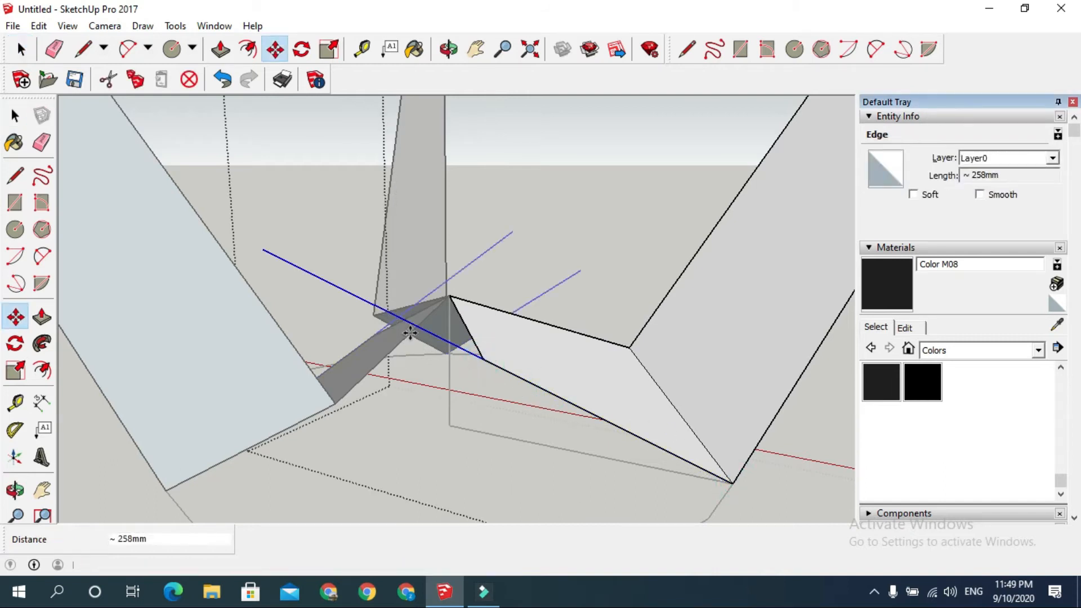
key(space)
Step: Draw a line about 72 mm long from the arm's top inner corner to the extended edge, and delete the excess beyond it
scroll(415, 327, up, 4)
middle_drag(411, 320, 499, 279)
key(l)
click(433, 254)
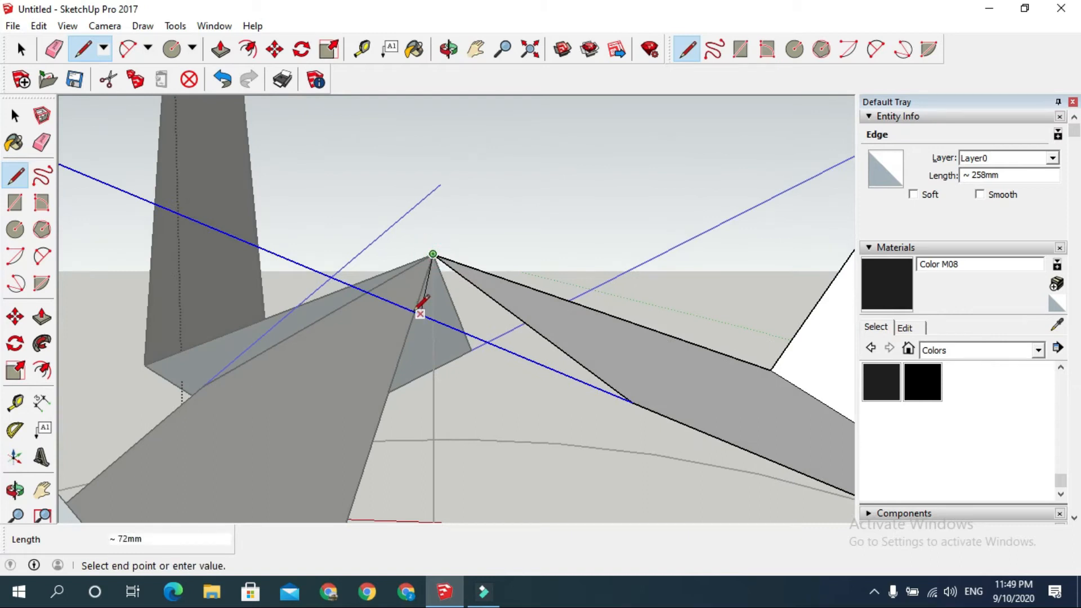
scroll(419, 311, up, 2)
middle_drag(422, 310, 623, 212)
click(438, 387)
key(space)
key(Delete)
Step: Try to copy the arm's new inner end edge to the upper corner of the sloping support
click(440, 360)
key(m)
key(ctrl)
click(445, 344)
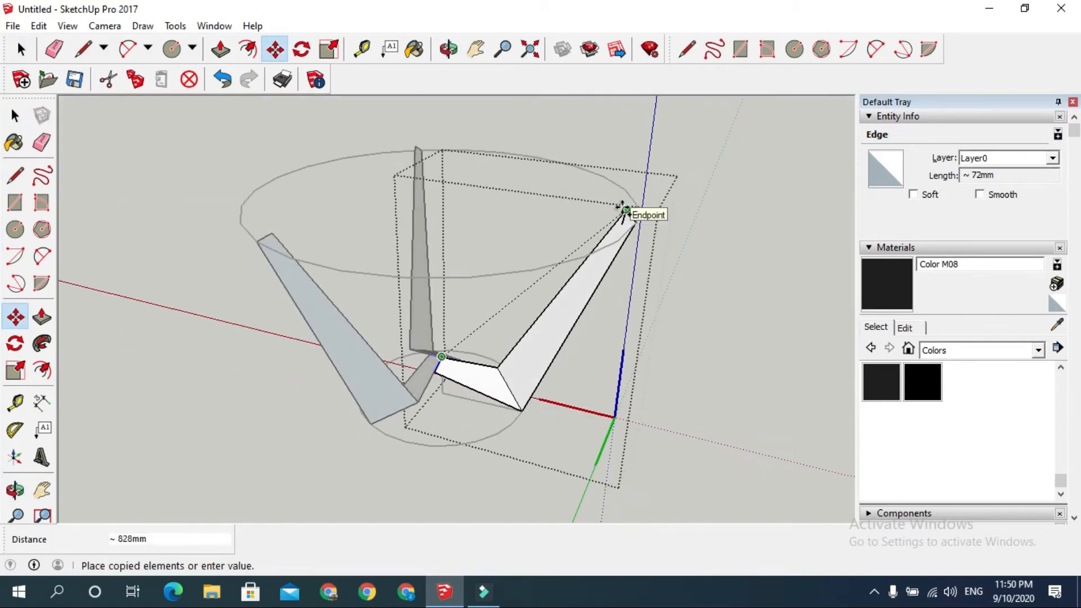
key(space)
click(743, 285)
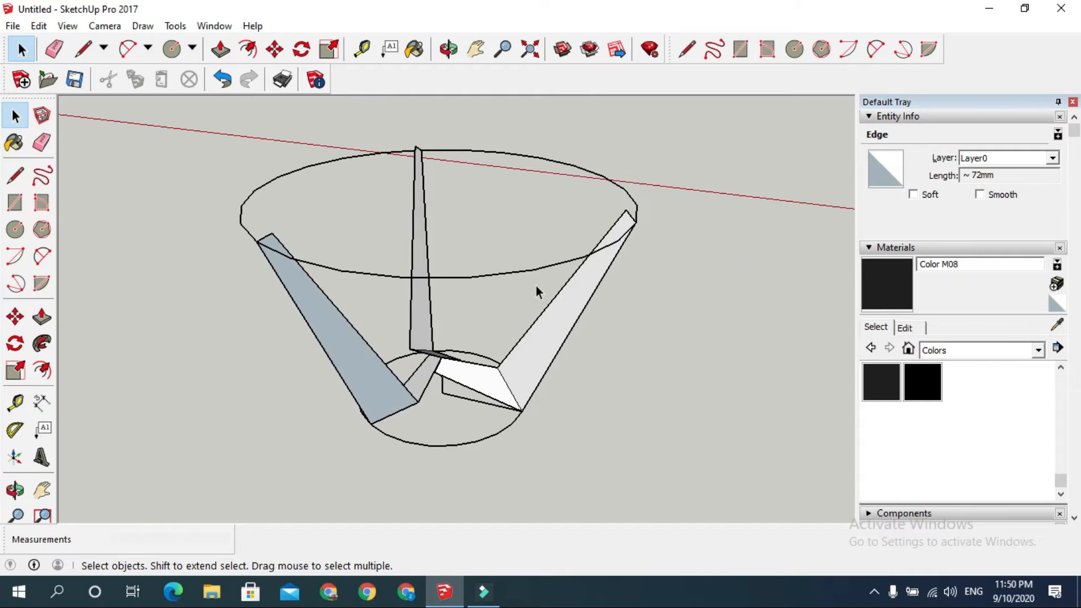
Step: Draw a line about 1190 mm long across the upper circle to fill it with a face
middle_drag(533, 297, 536, 353)
key(l)
click(280, 164)
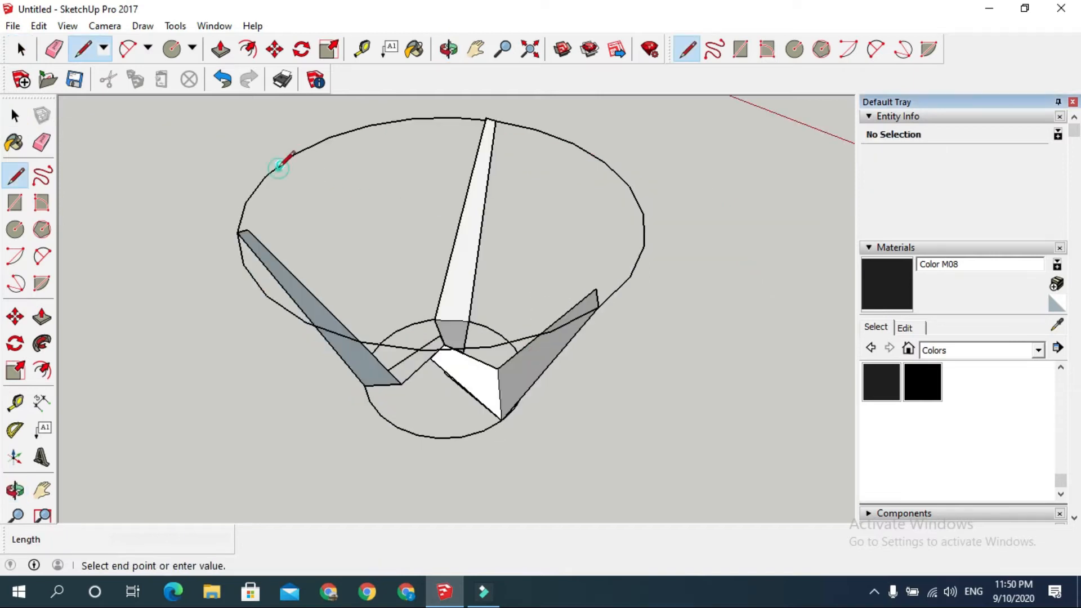
click(637, 260)
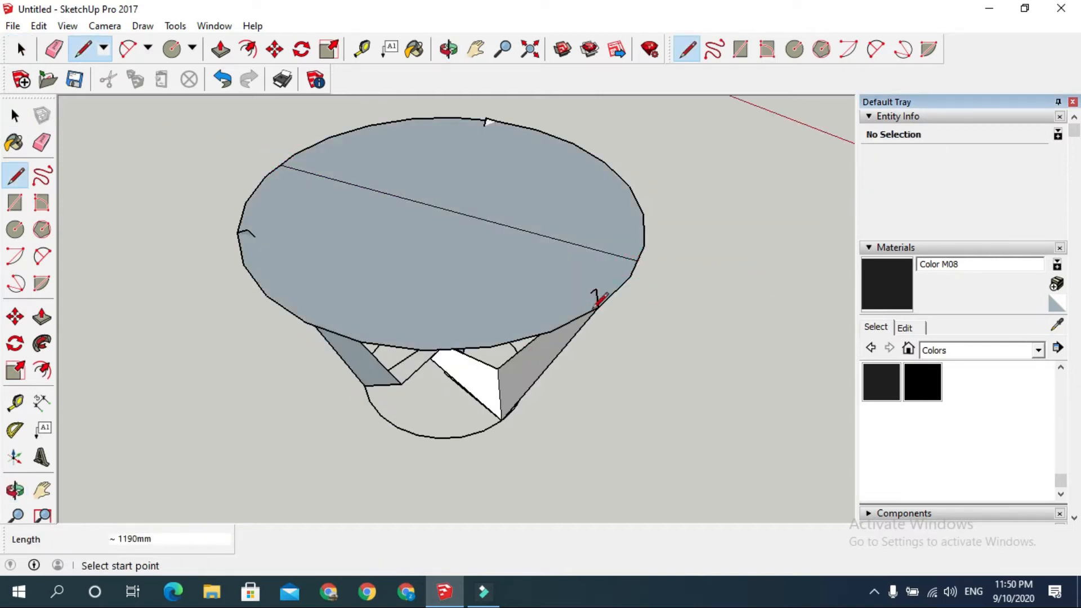
Step: Inside the component, draw a line about 57 mm long across the support's tip where it meets the upper circle's face
scroll(598, 298, up, 2)
click(598, 285)
key(space)
scroll(594, 285, up, 2)
middle_drag(622, 273, 640, 203)
double_click(638, 197)
click(567, 348)
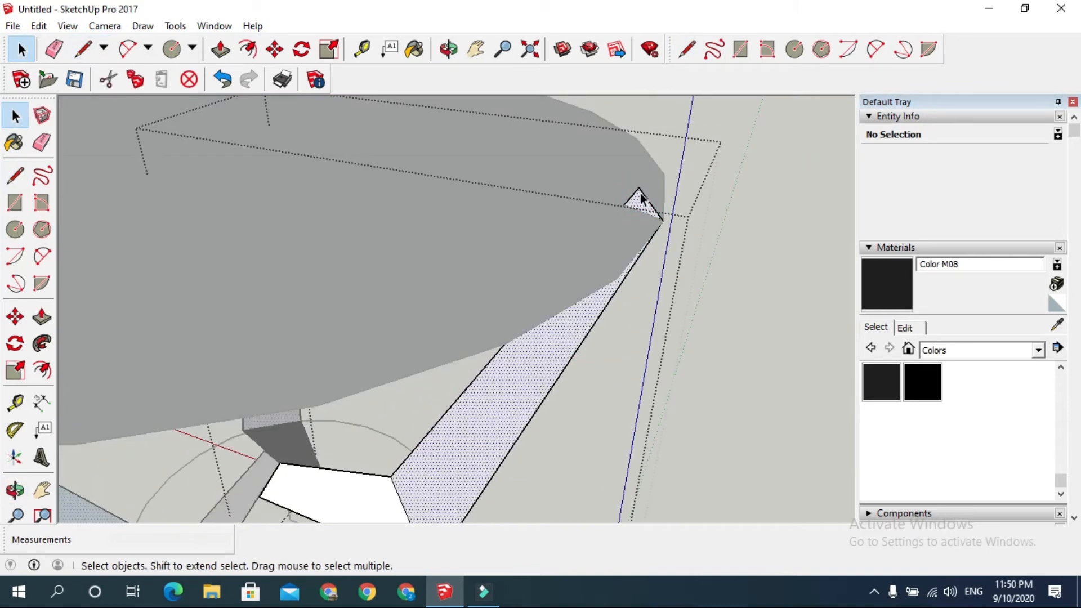
key(l)
click(663, 219)
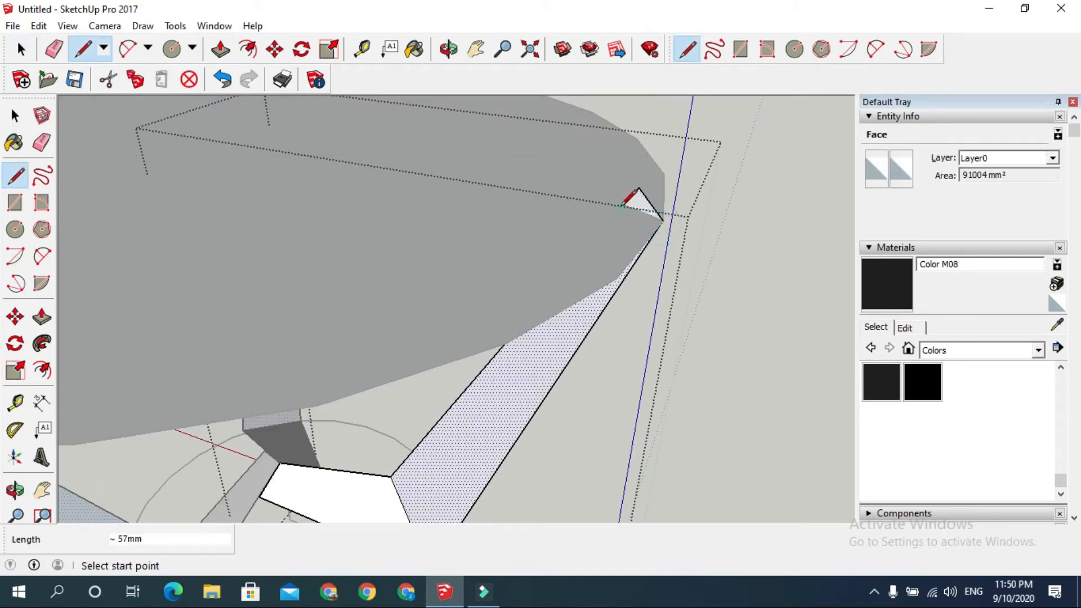
click(636, 199)
Step: Delete the small triangle at the support's tip together with all its edges
key(space)
double_click(637, 199)
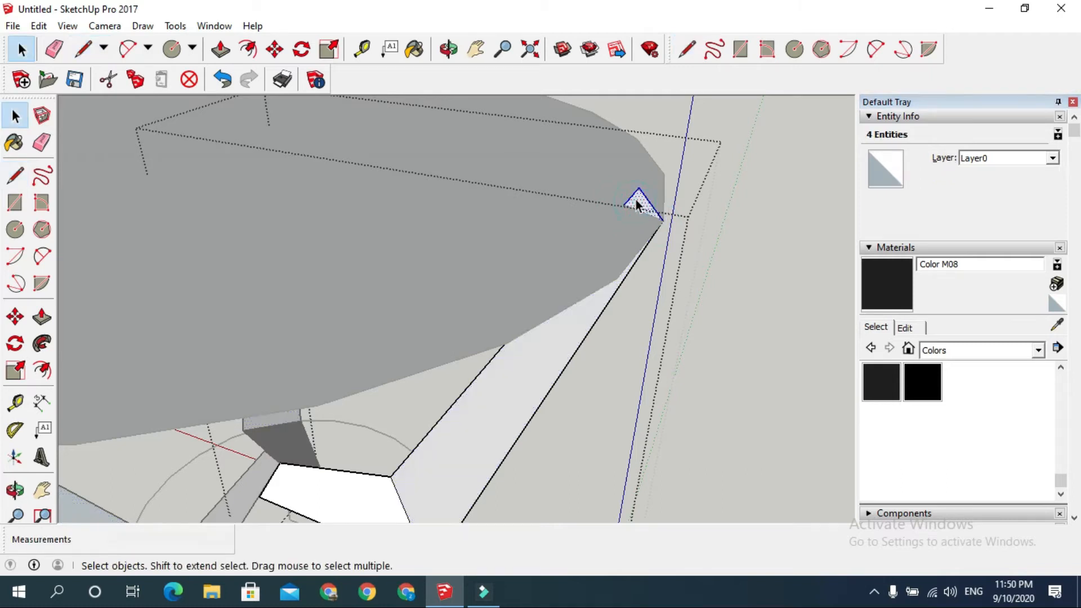
key(Delete)
click(726, 337)
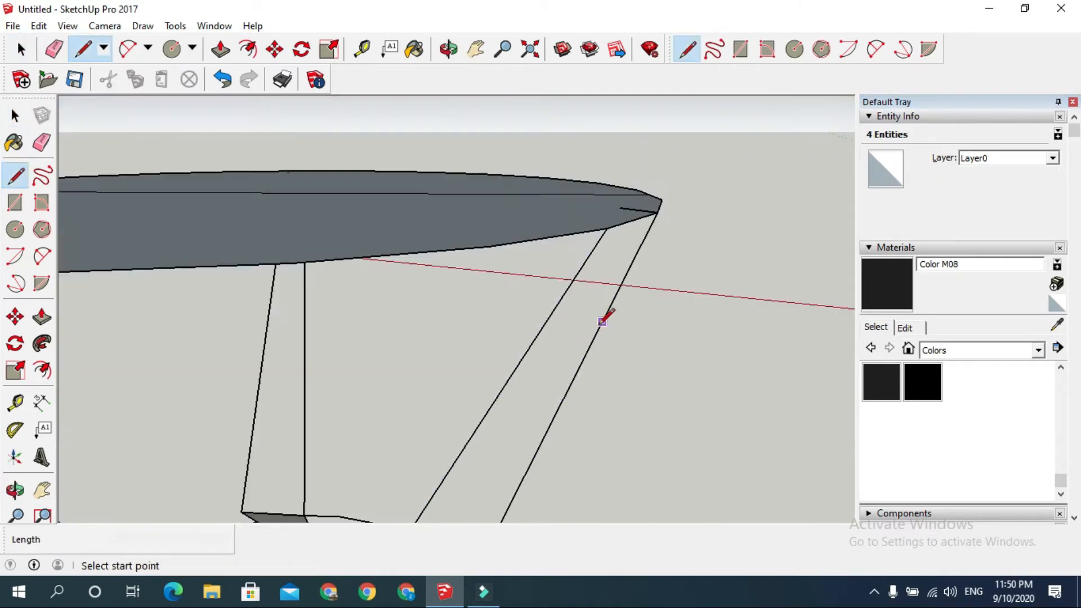
Step: Try to rebuild the support's face with a line from its lower bend to the circle's edge, and undo back to before the tip's deletion
middle_drag(603, 322, 623, 251)
scroll(560, 403, down, 3)
click(482, 464)
click(629, 241)
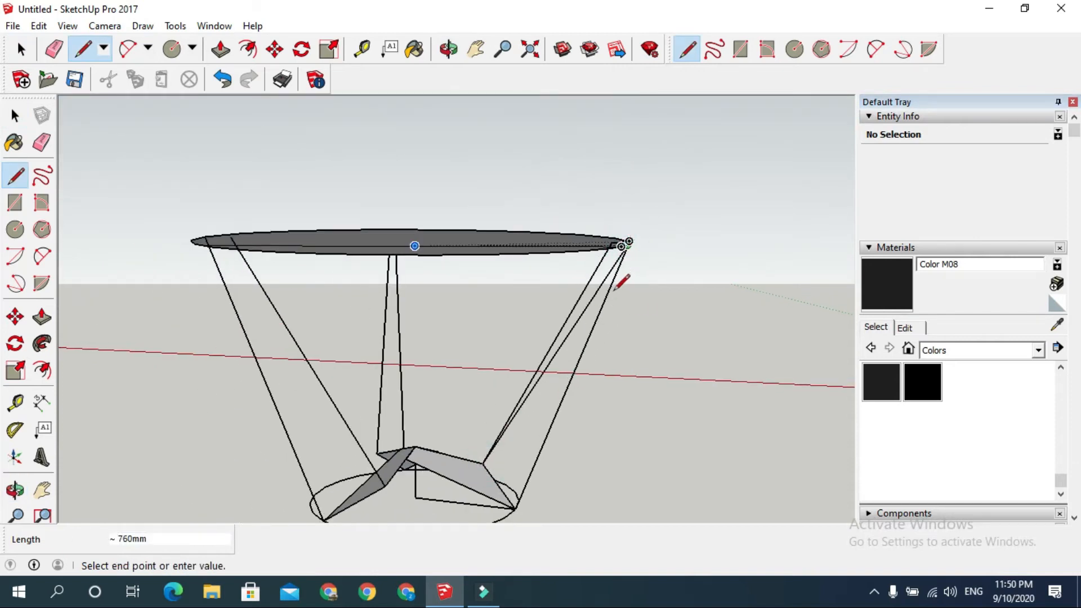
key(Escape)
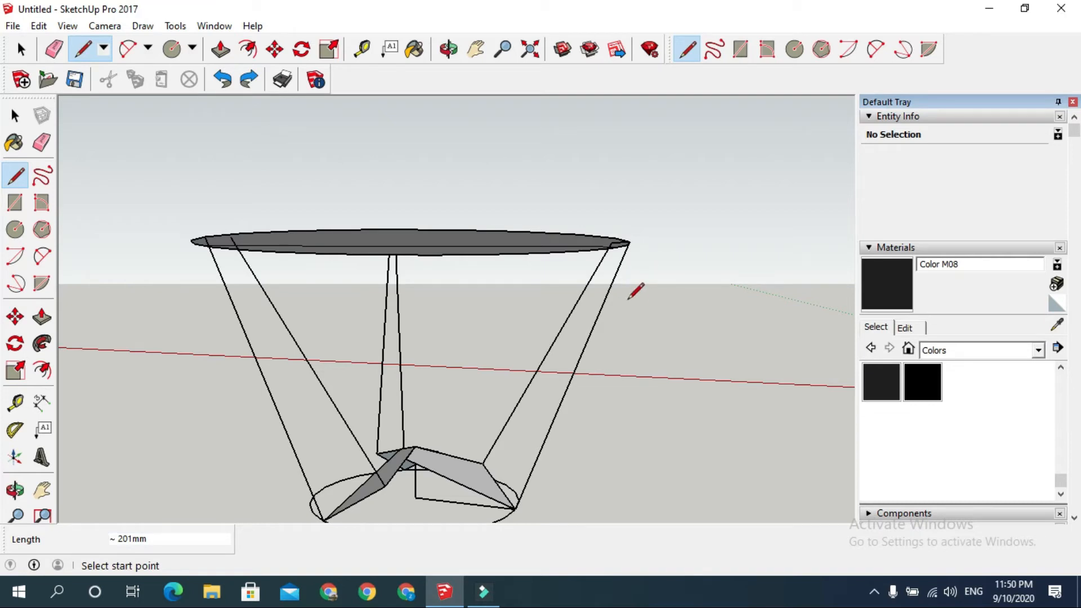
key(ctrl+z)
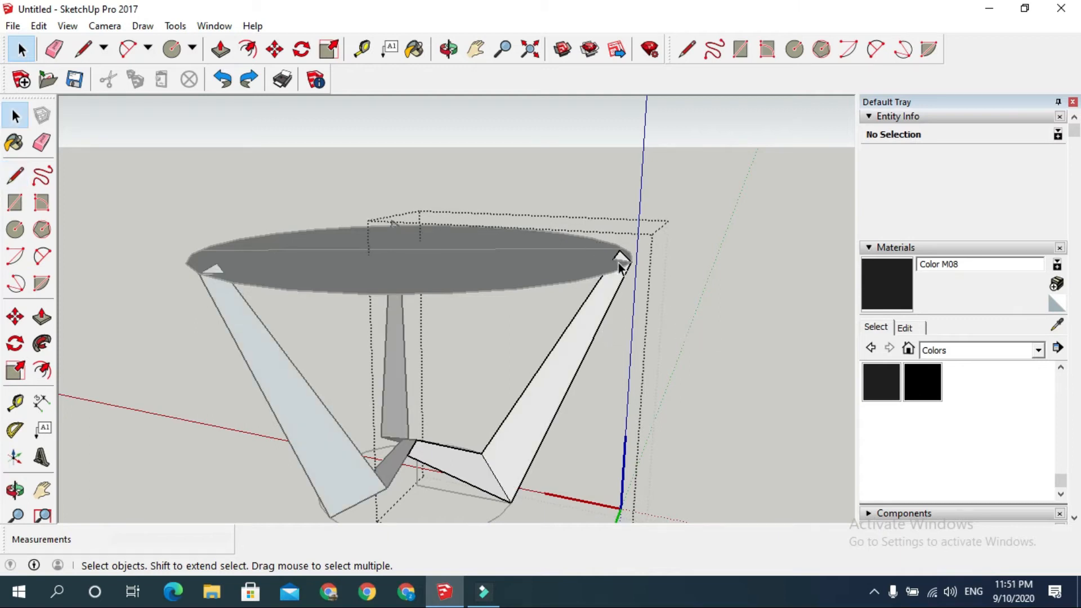
Step: Delete the support tip's triangular face and its two outer edges, keeping the dividing line at the circle's level
scroll(618, 262, up, 4)
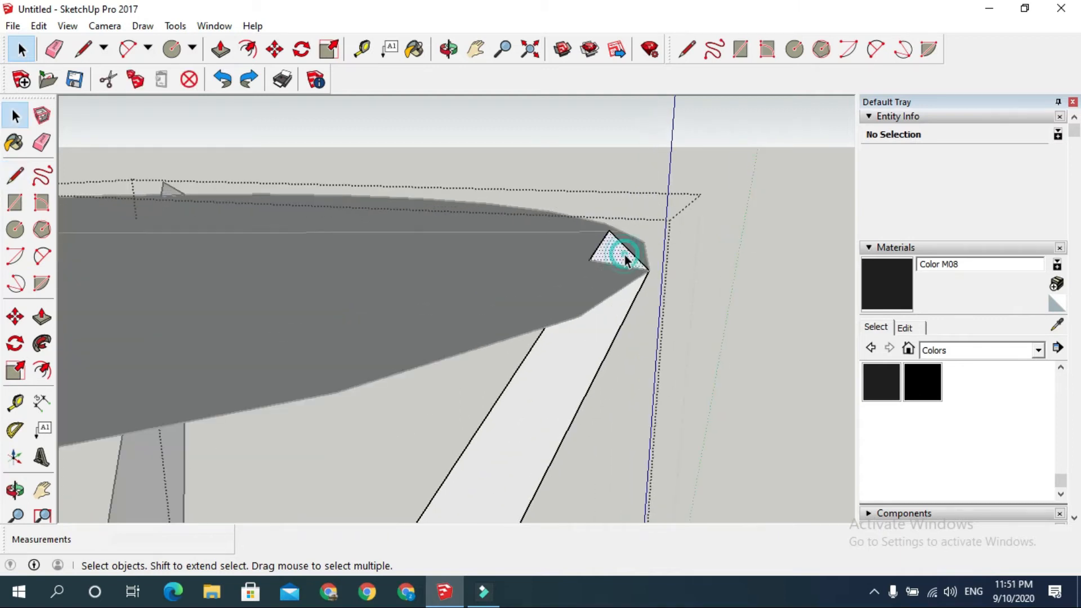
click(620, 248)
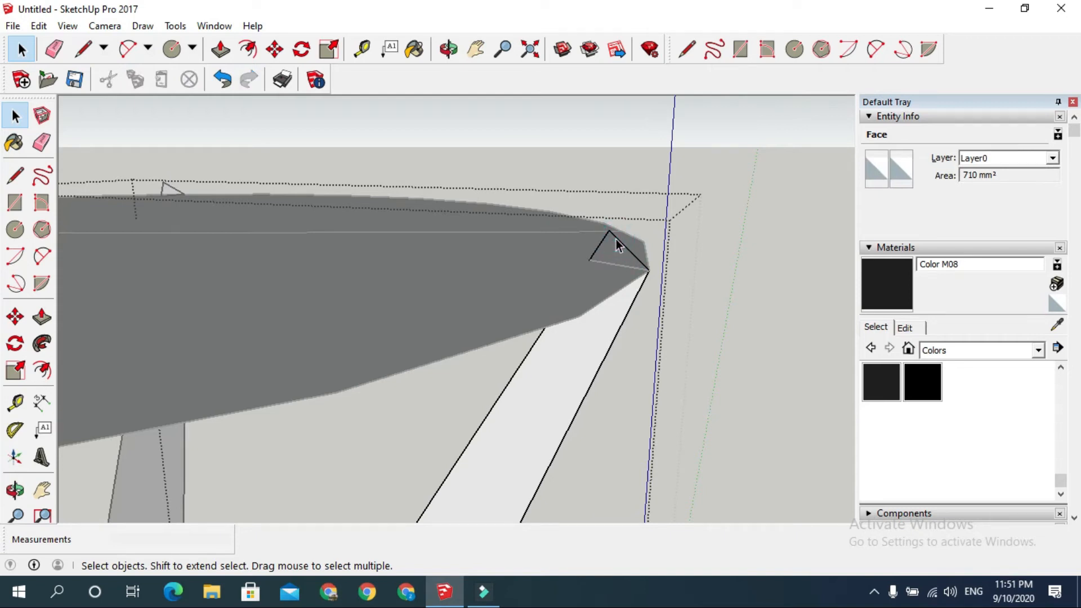
click(603, 244)
click(749, 288)
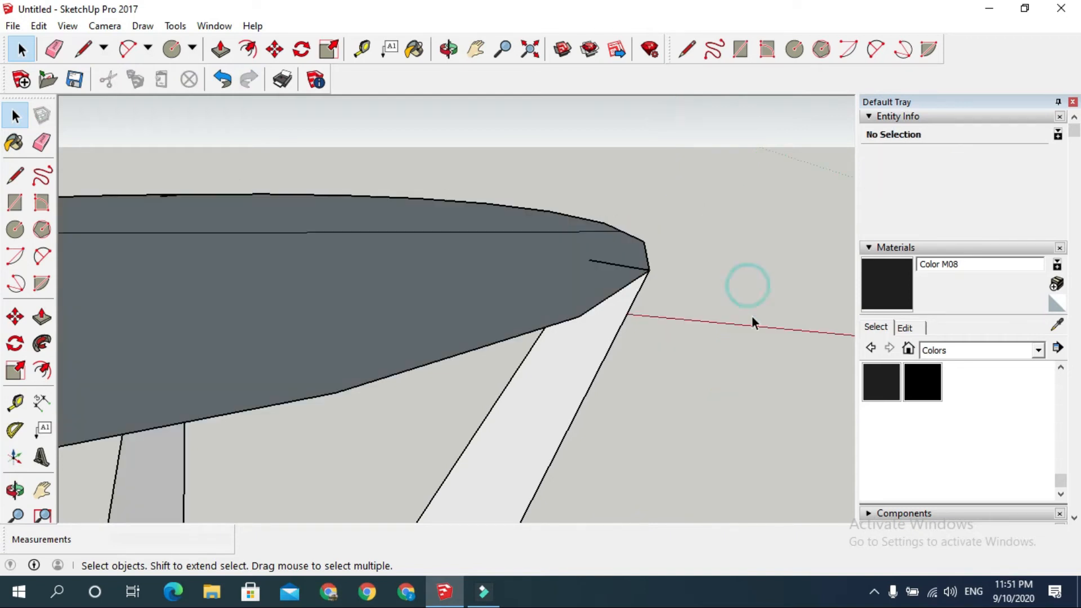
Step: Delete both halves of the face filling the upper circle
scroll(630, 346, down, 6)
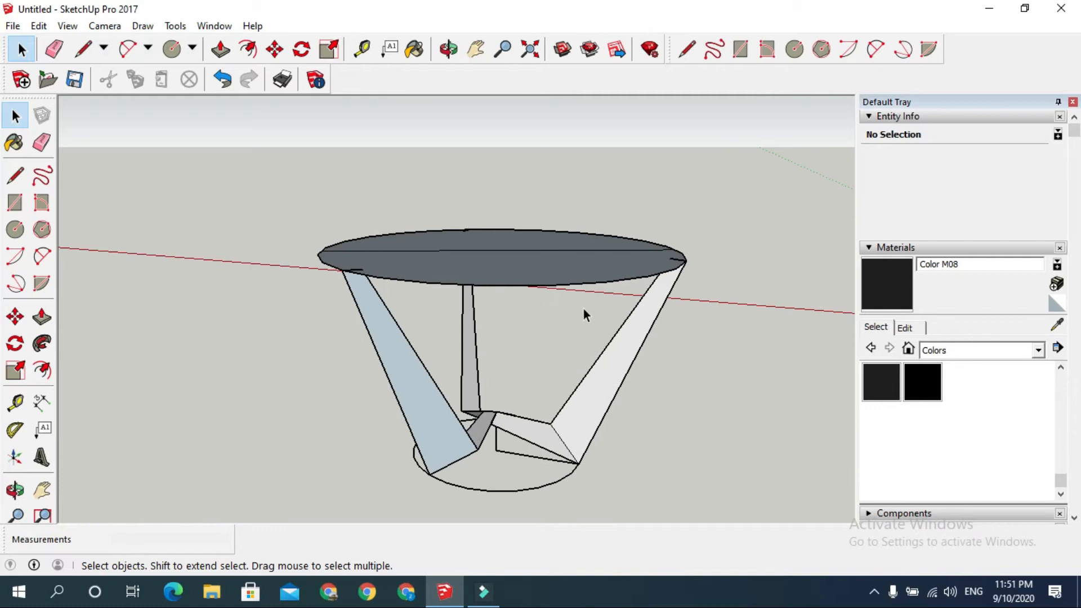
double_click(572, 260)
key(Delete)
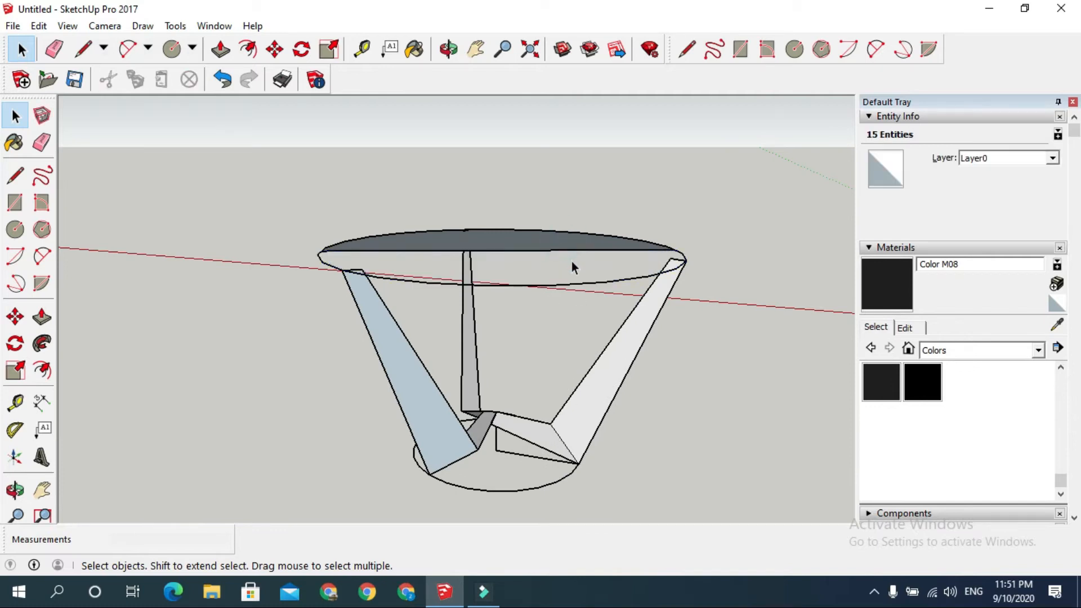
double_click(549, 243)
key(Delete)
Step: Copy the lower arm's inner end edge by its top corner onto the inner corner of the support's upper end
scroll(523, 409, up, 5)
double_click(506, 437)
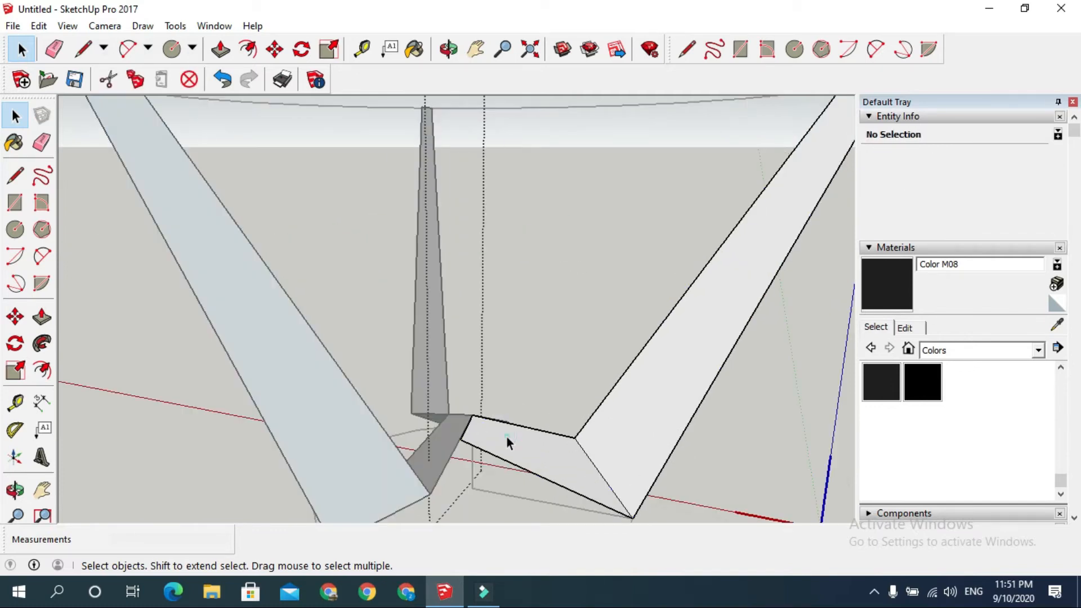
key(m)
key(space)
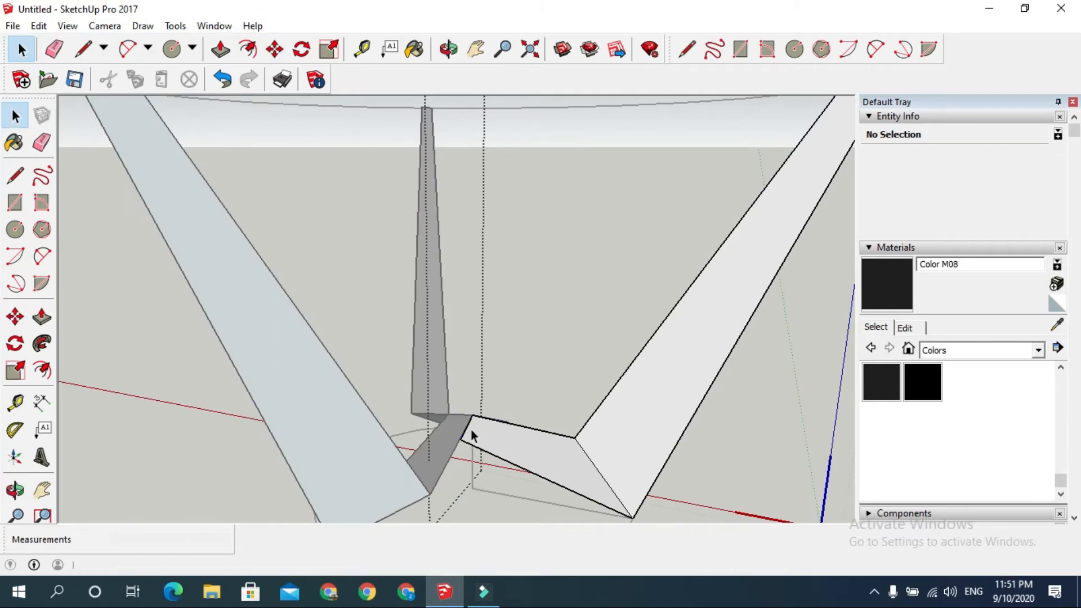
click(468, 426)
key(m)
click(472, 417)
scroll(450, 434, down, 3)
key(space)
Step: Mark off 50 mm along the copied edge from the support's upper corner and delete the remainder
middle_drag(670, 226, 506, 405)
scroll(508, 402, up, 2)
scroll(550, 343, up, 2)
key(l)
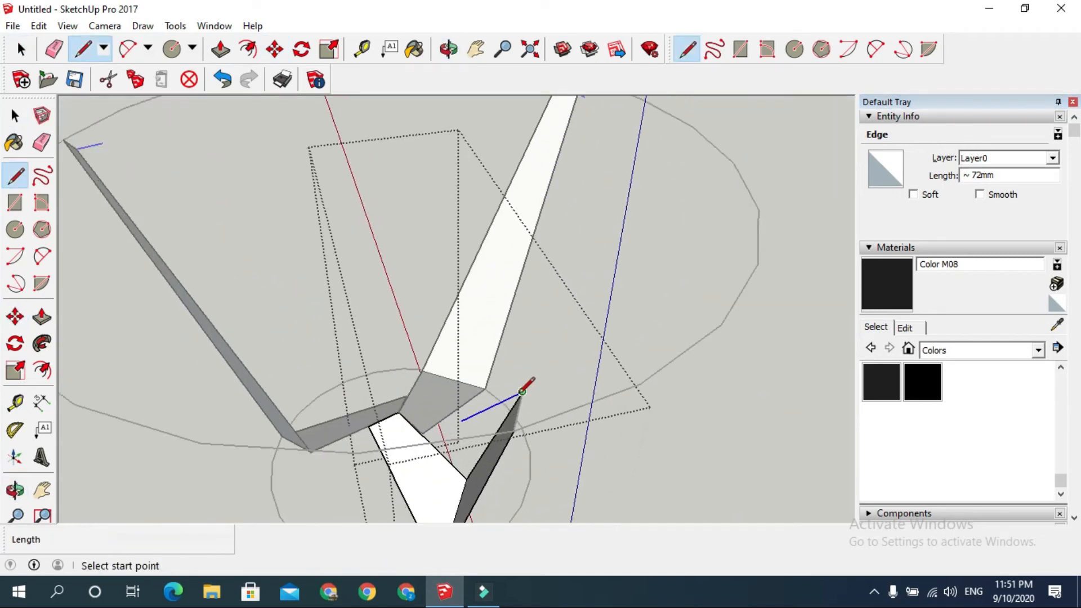
click(523, 390)
text(50)
key(Return)
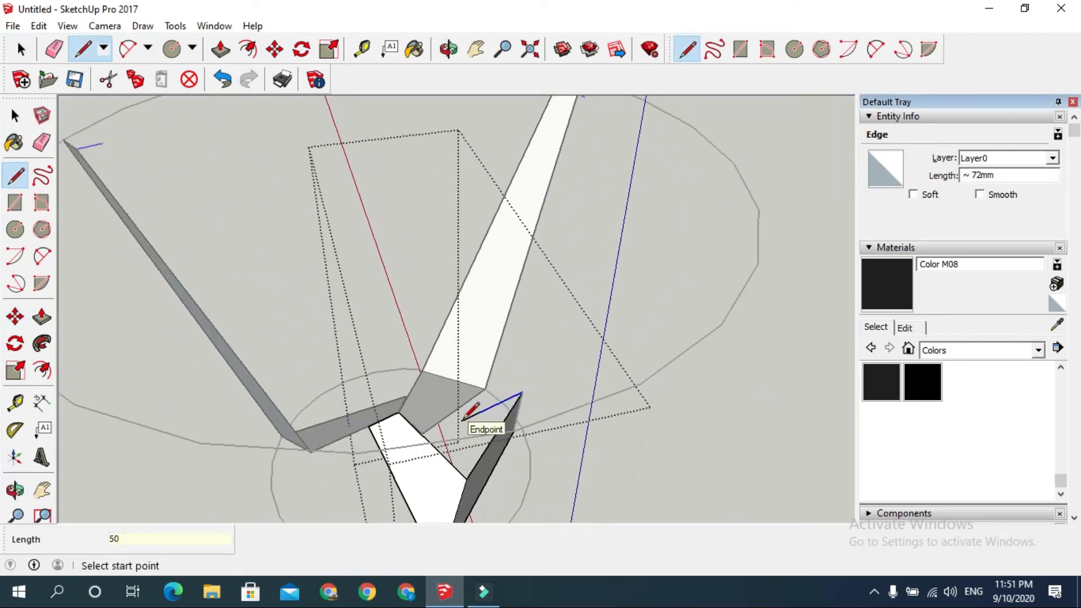
key(space)
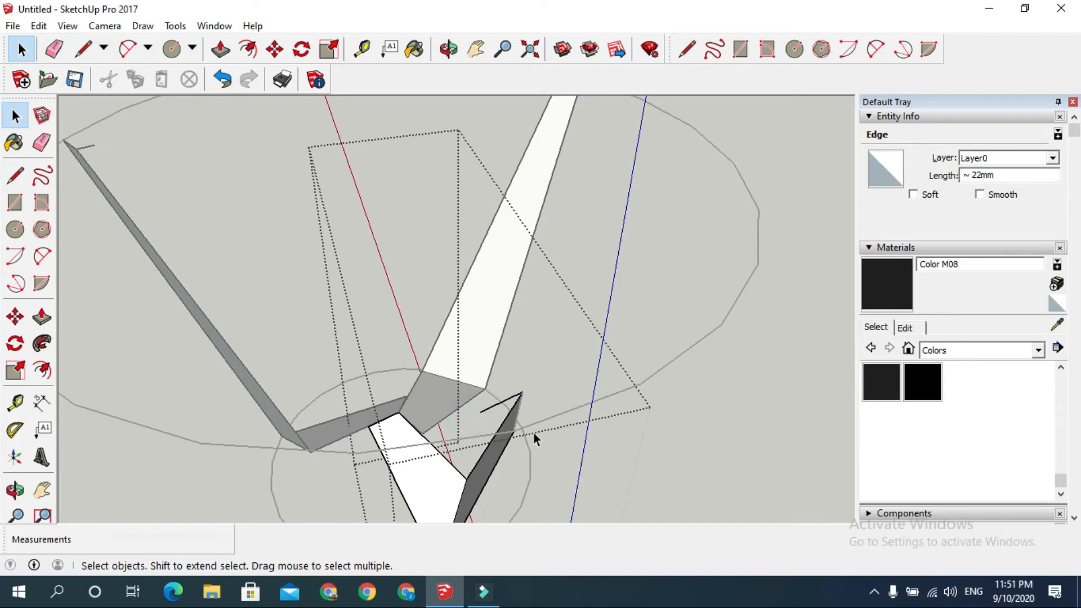
click(535, 431)
Step: Draw two lines from the ends of the support's upper 50 mm edge to the lower arm's inner corners, forming a sloping brace face
middle_drag(535, 431, 589, 429)
key(l)
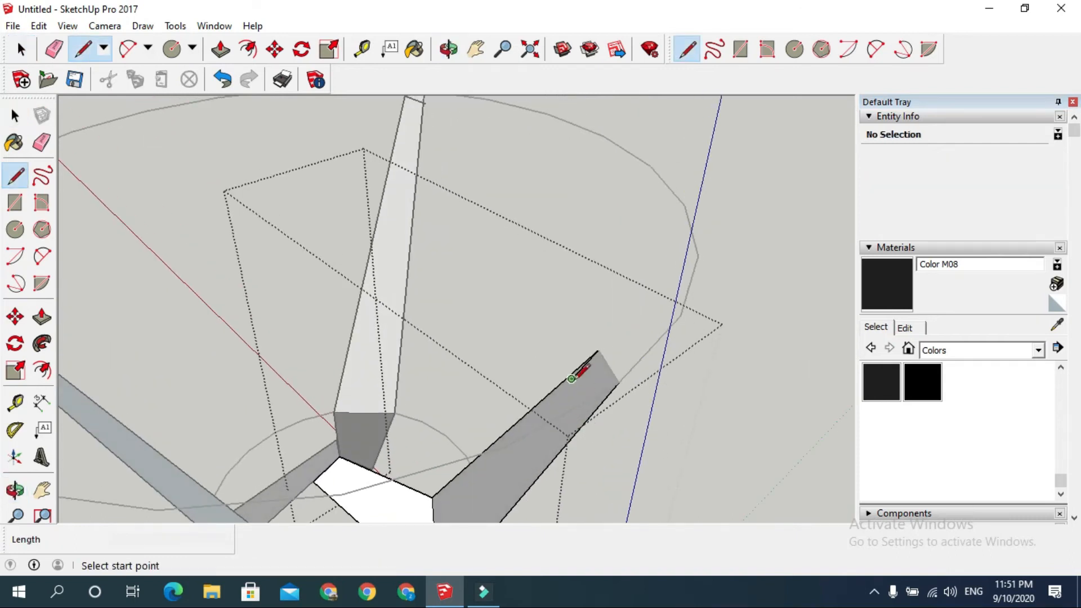
click(572, 379)
click(313, 481)
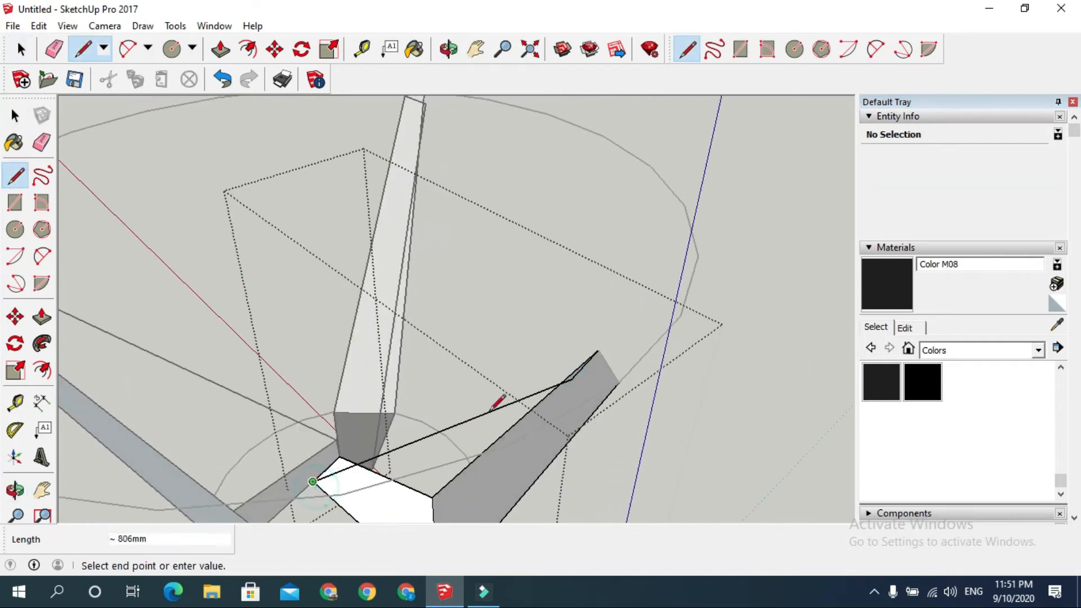
key(space)
key(l)
click(598, 351)
click(340, 457)
key(space)
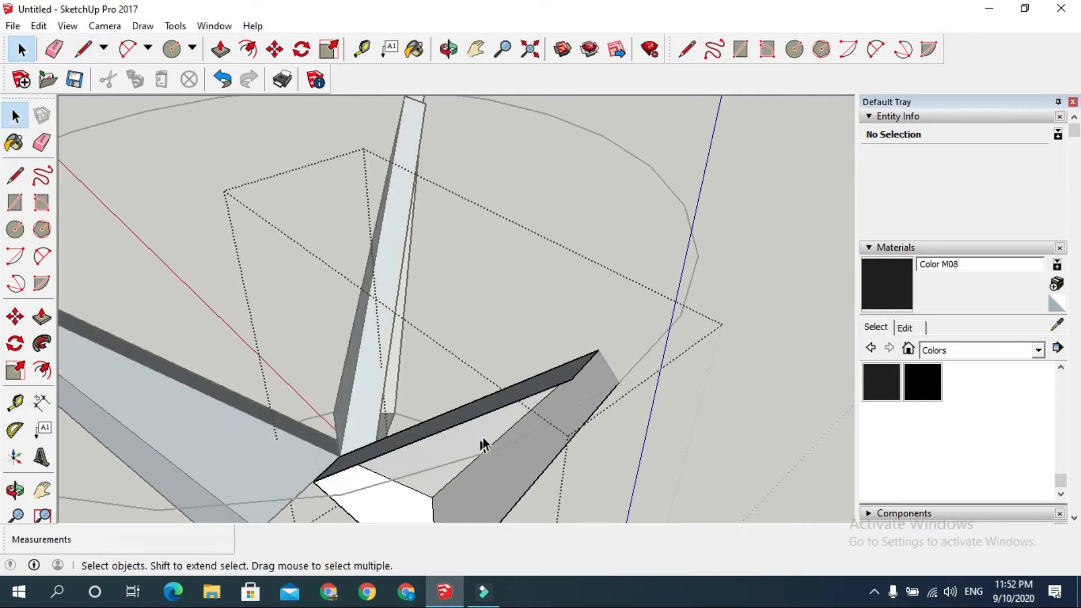
Step: Thicken the lower arm's face by 8 mm with Push/Pull
middle_drag(477, 447, 539, 338)
click(535, 342)
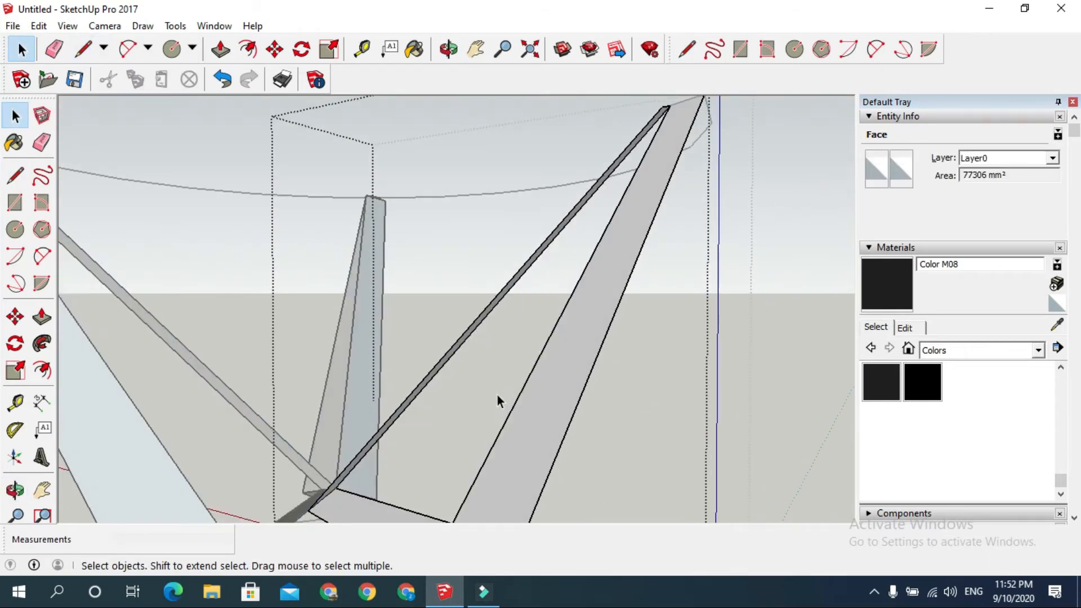
scroll(498, 394, down, 3)
scroll(474, 496, up, 3)
middle_drag(475, 496, 541, 422)
scroll(481, 419, up, 5)
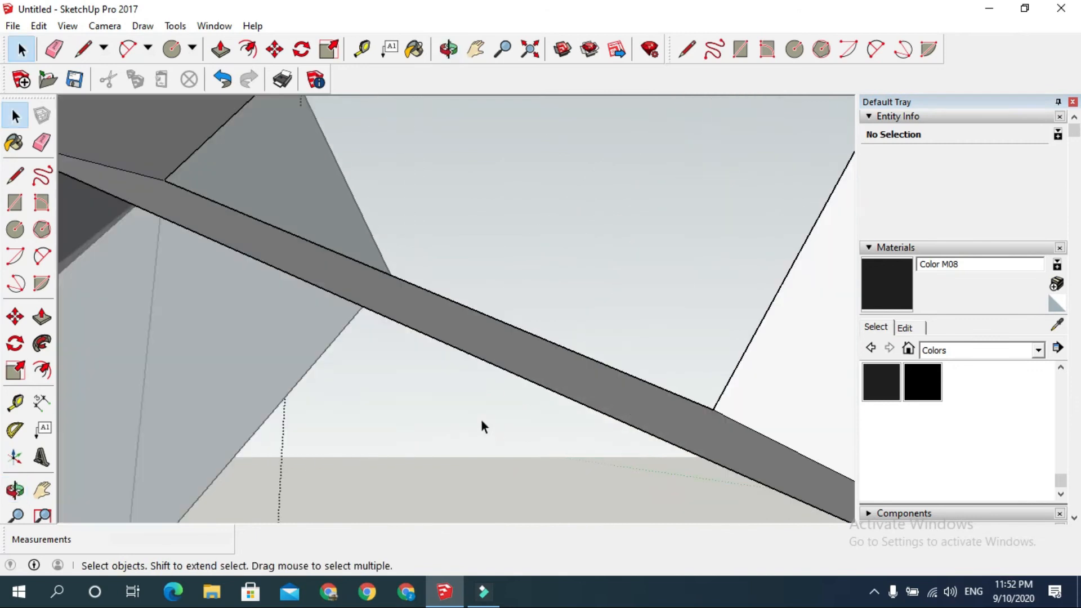
scroll(481, 419, down, 5)
key(p)
click(486, 390)
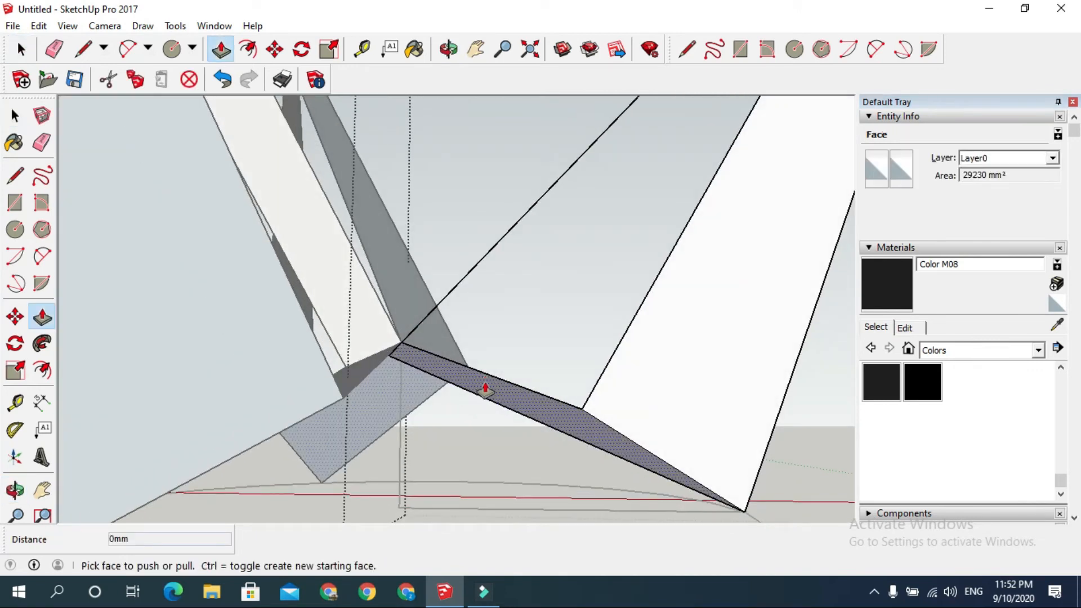
click(486, 390)
text(8)
key(Return)
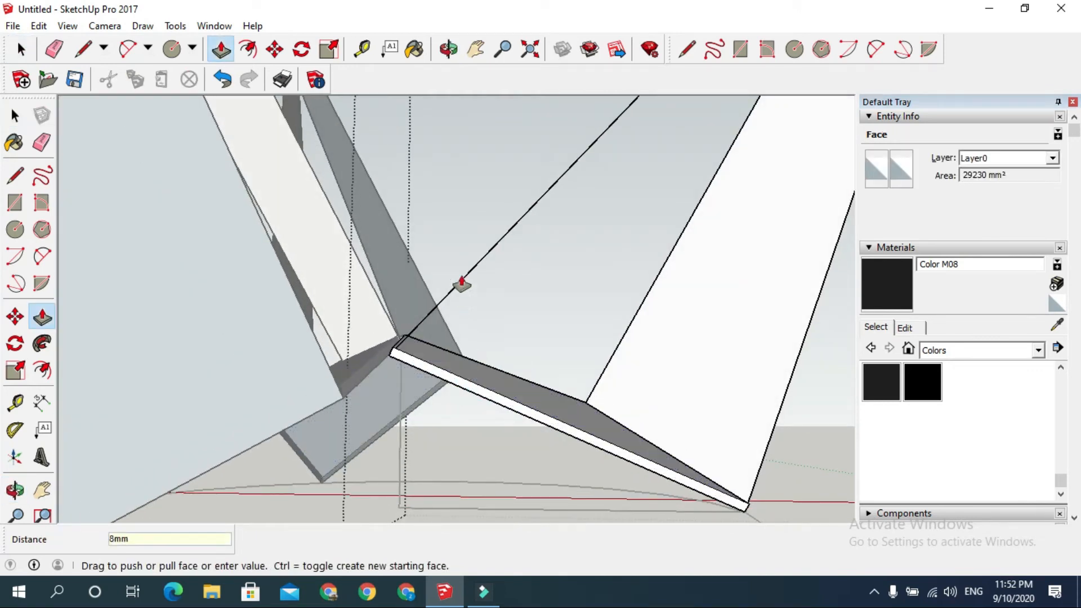
Step: Thicken the sloping brace and the tall outer face of the support by 8 mm each
middle_drag(500, 348, 382, 350)
click(572, 340)
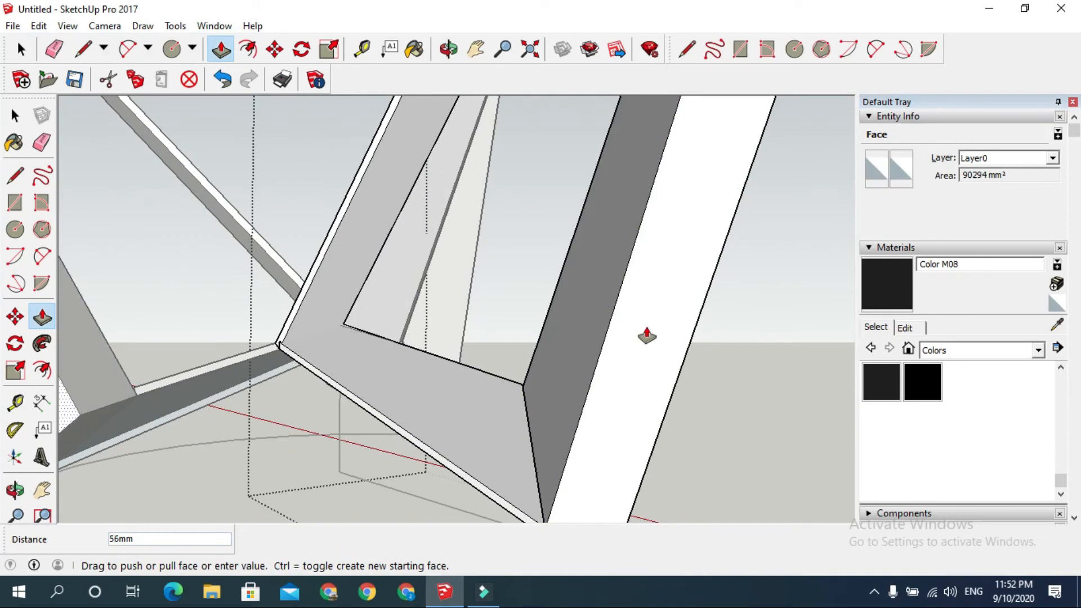
text(8)
key(Return)
key(space)
Step: Draw the inner joint line where the lower arm meets the brace, and stop editing the support
scroll(522, 335, down, 3)
scroll(399, 347, up, 5)
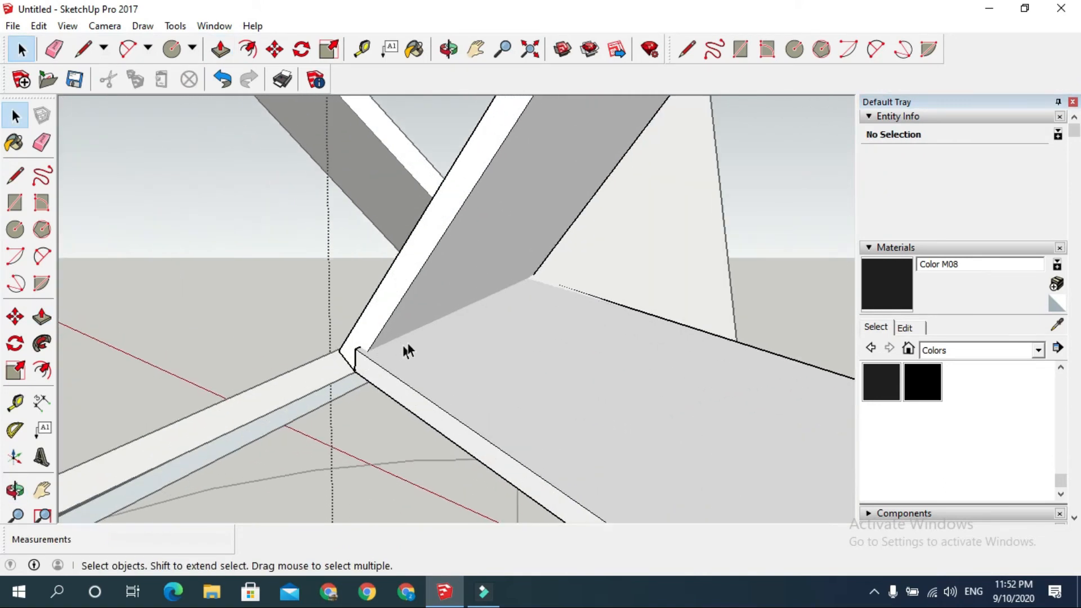
key(l)
click(371, 349)
middle_drag(533, 274, 529, 327)
scroll(369, 330, up, 2)
scroll(524, 331, down, 10)
middle_drag(491, 361, 428, 395)
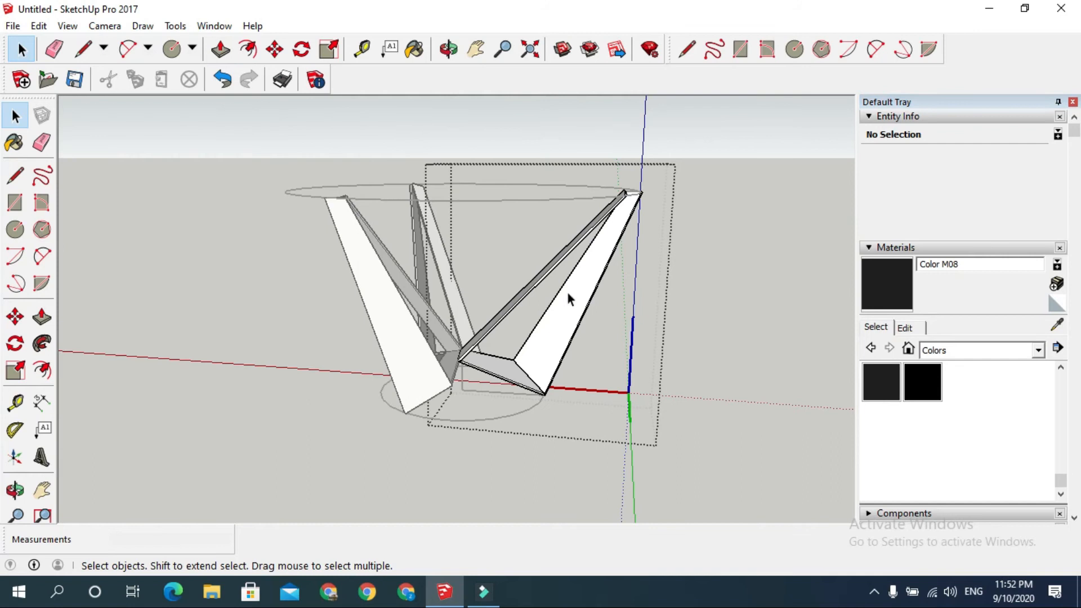
scroll(530, 333, up, 3)
scroll(601, 299, down, 4)
scroll(662, 216, up, 5)
scroll(662, 225, down, 4)
middle_drag(661, 235, 389, 330)
scroll(665, 323, down, 4)
click(771, 414)
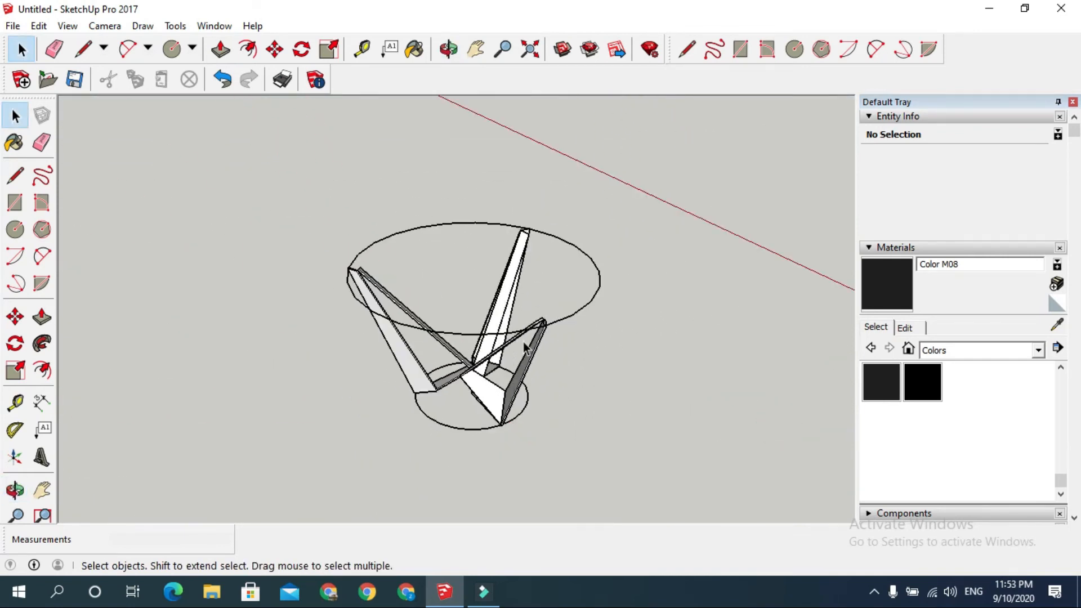
mouse_move(498, 336)
middle_down()
mouse_move(597, 345)
mouse_move(572, 345)
middle_up()
key(l)
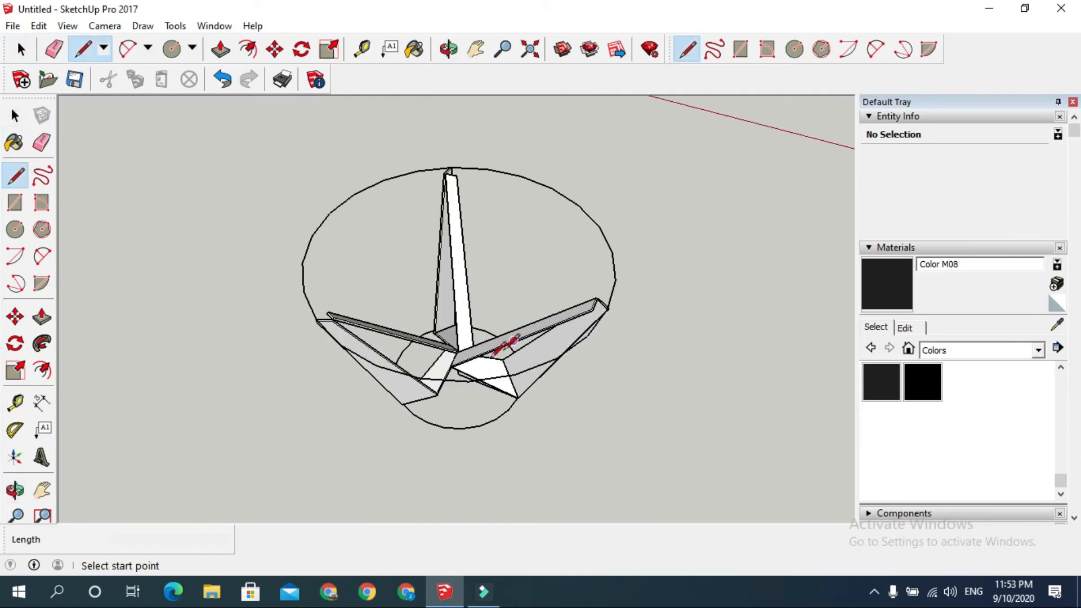
click(456, 380)
click(478, 168)
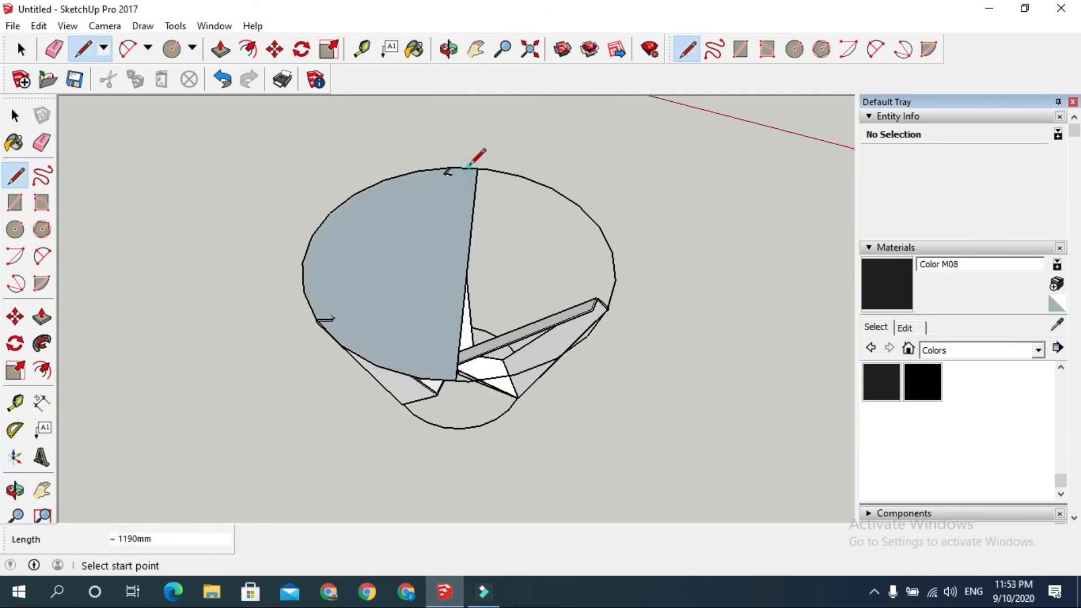
key(ctrl+z)
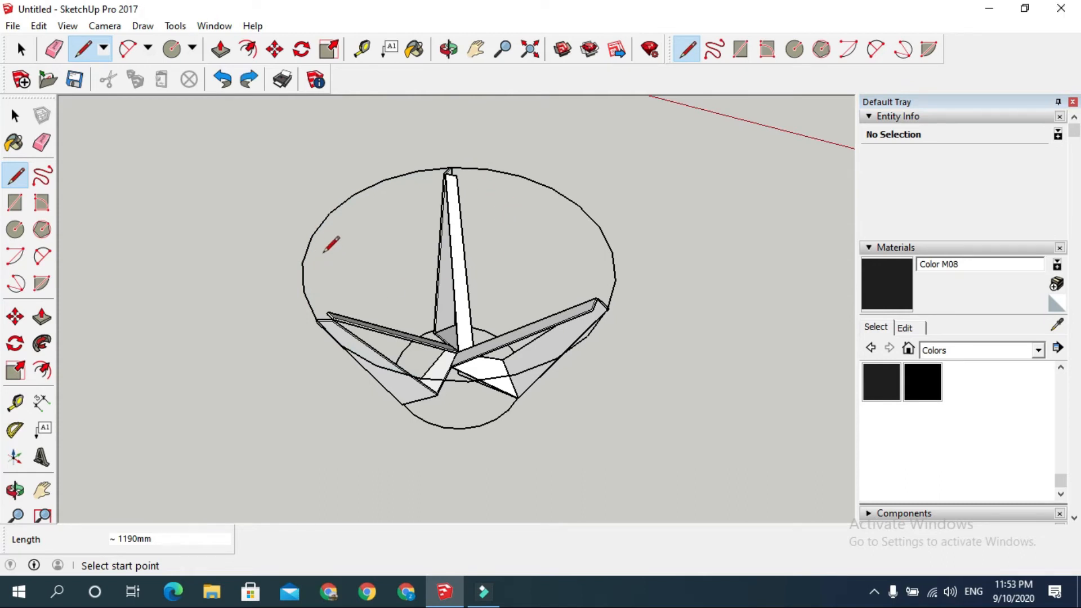
Step: Draw a line about 1190 mm long across the upper circle between opposite points to fill it with faces
middle_drag(347, 194, 350, 256)
click(304, 252)
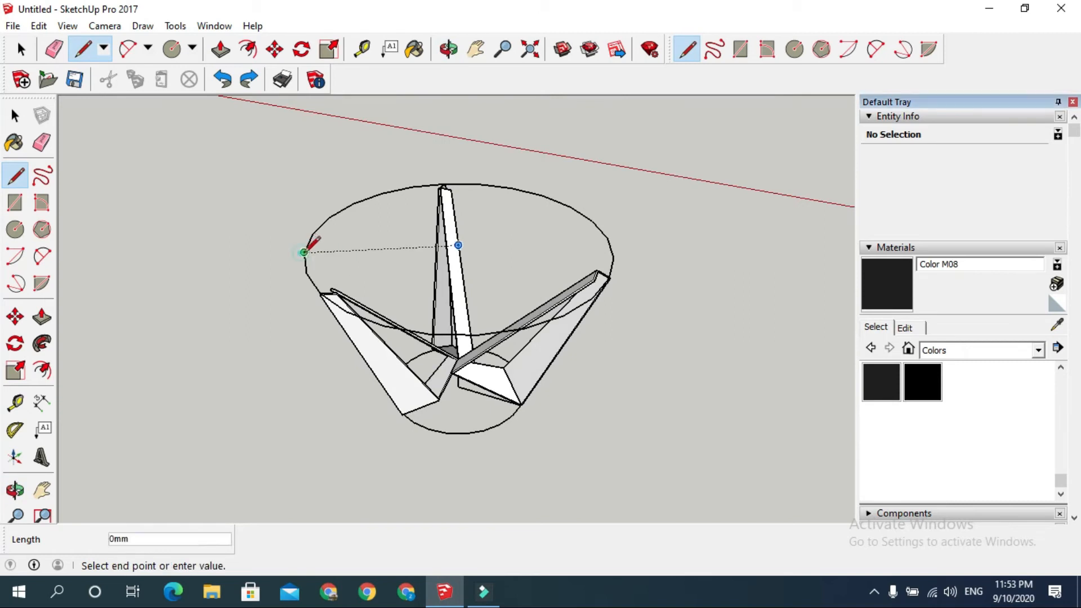
click(613, 257)
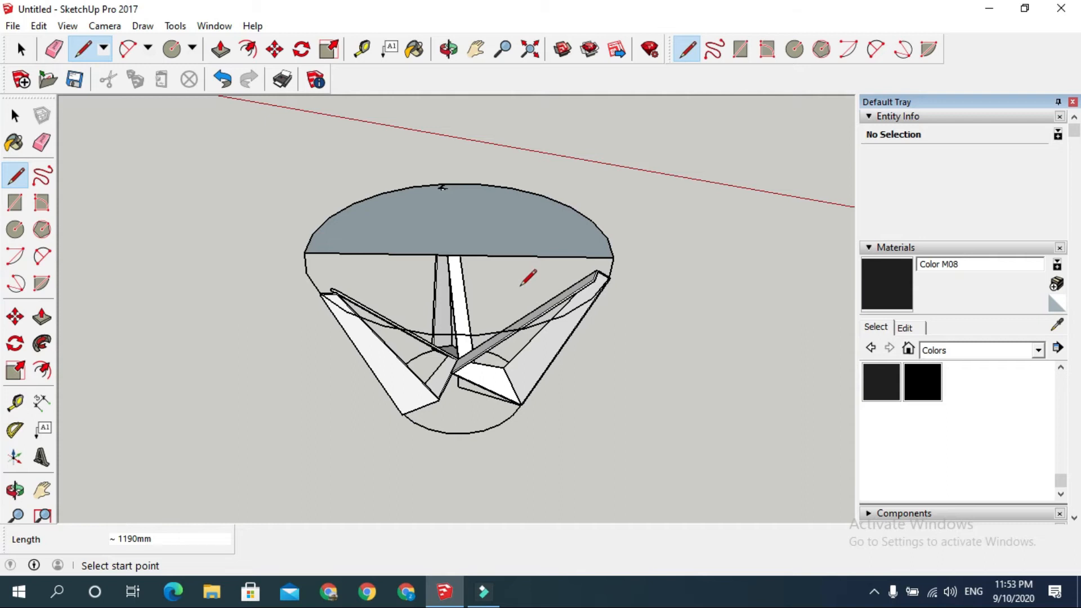
key(space)
Step: Open the support for editing and extend the brace's long edge from its upper end up to the circle's face
middle_drag(505, 280, 575, 280)
scroll(523, 290, up, 5)
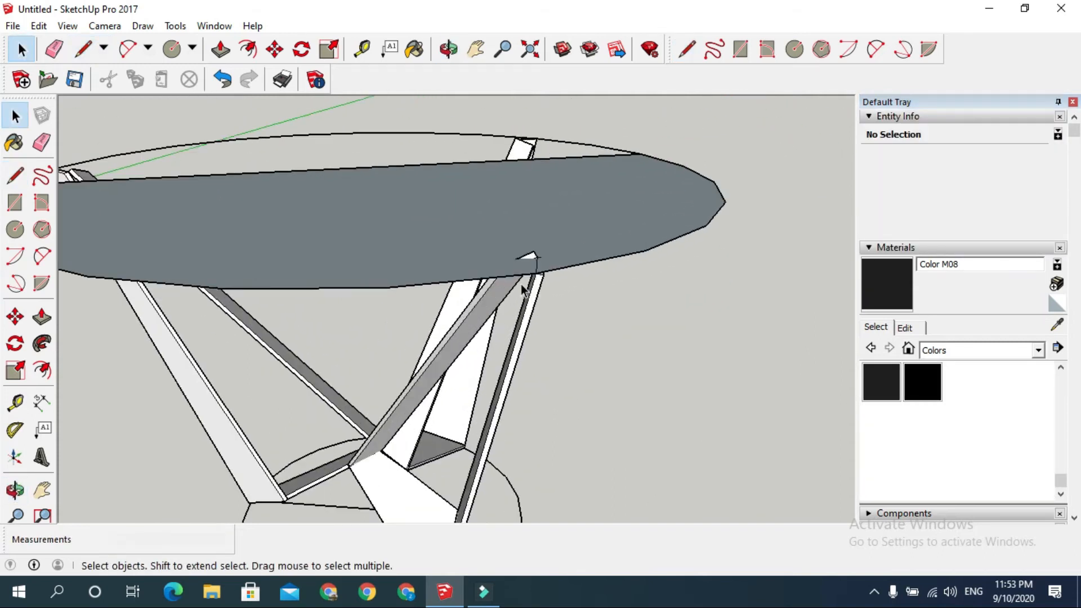
scroll(593, 223, down, 3)
middle_drag(593, 223, 557, 220)
key(l)
key(space)
middle_drag(425, 190, 627, 304)
middle_drag(623, 389, 720, 217)
double_click(730, 235)
key(l)
click(726, 217)
middle_drag(777, 181, 688, 192)
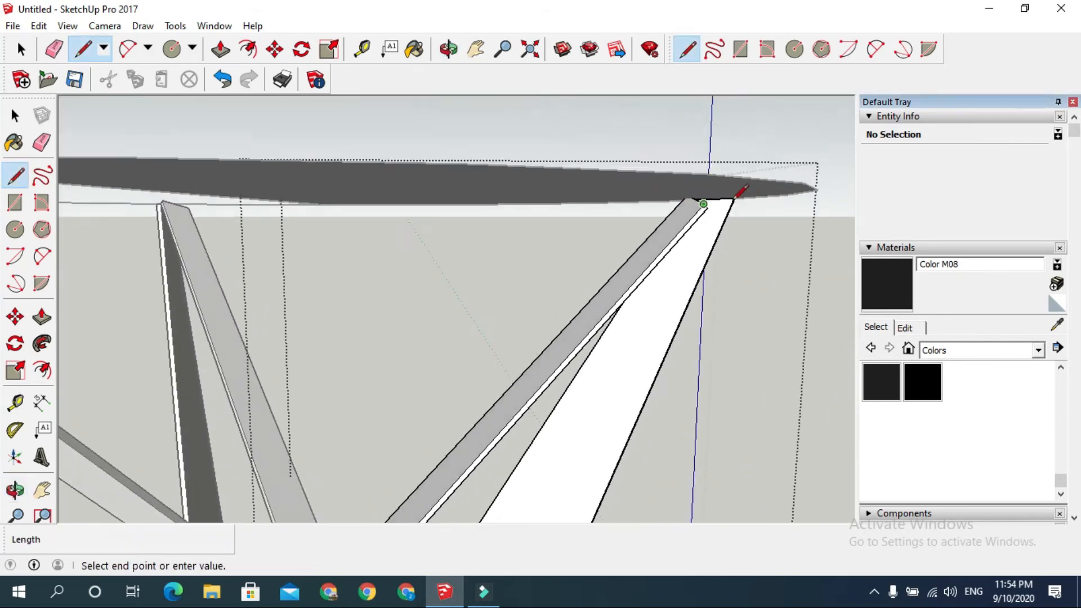
scroll(712, 183, up, 3)
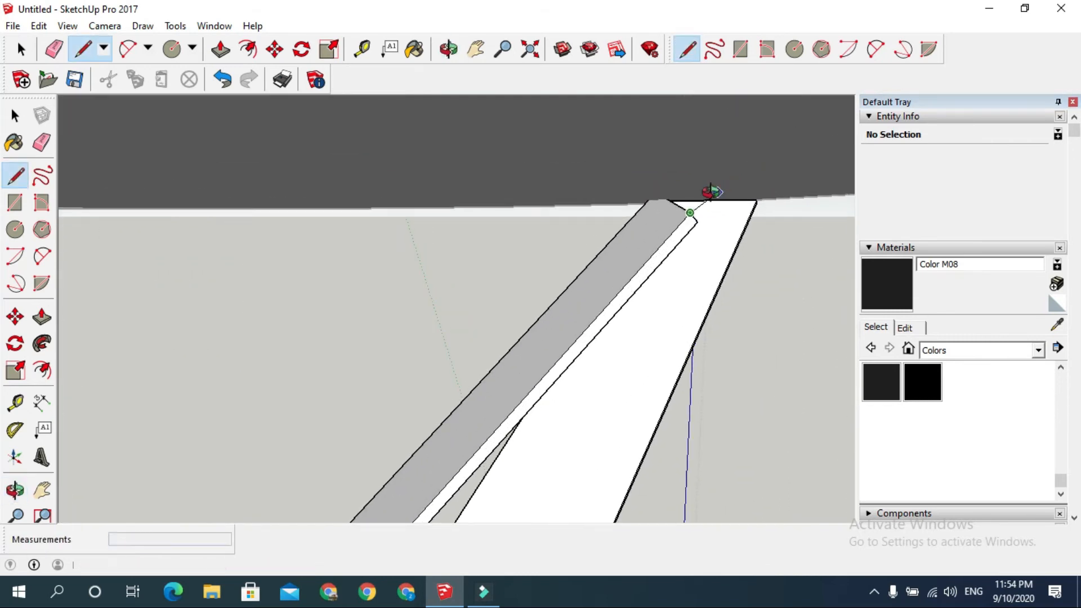
middle_drag(707, 189, 702, 169)
key(space)
key(l)
click(673, 214)
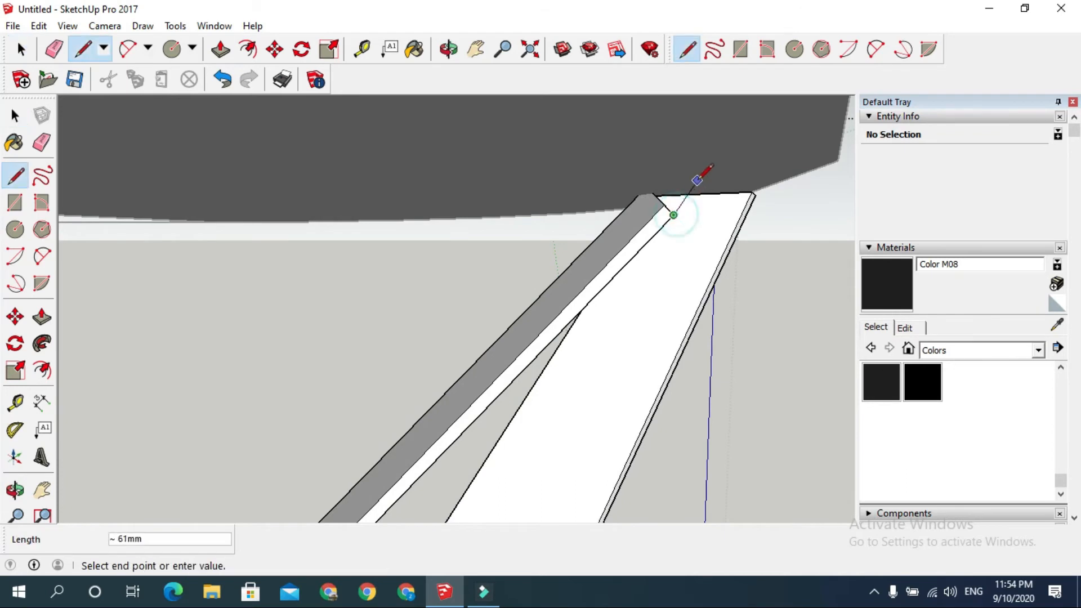
middle_drag(702, 184, 669, 205)
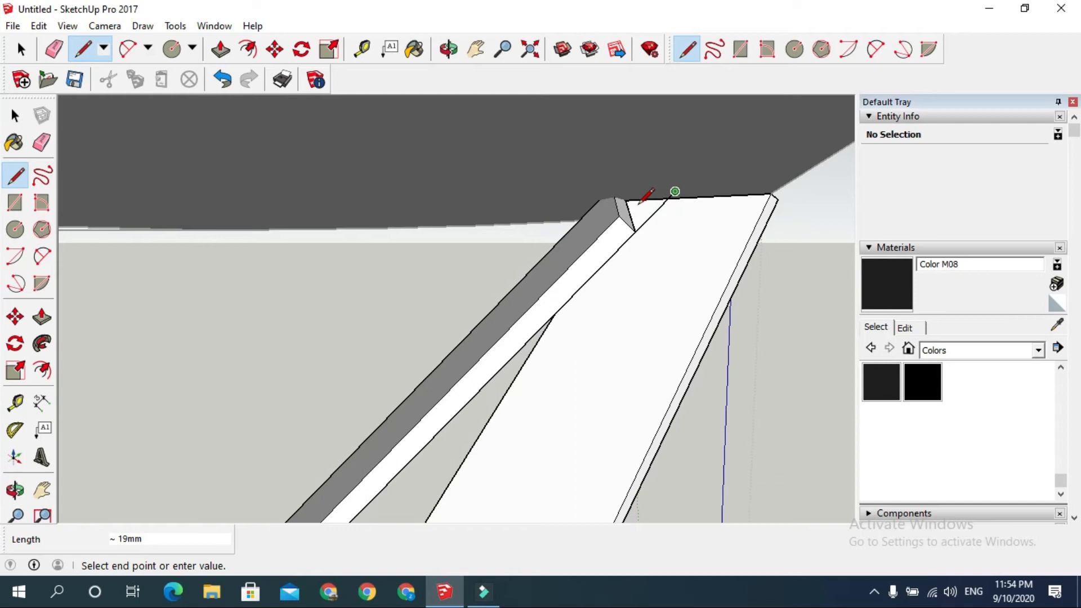
Step: Close the extended outline of the brace's wide face at the circle's level and delete the dividing edge across it
click(620, 215)
click(619, 216)
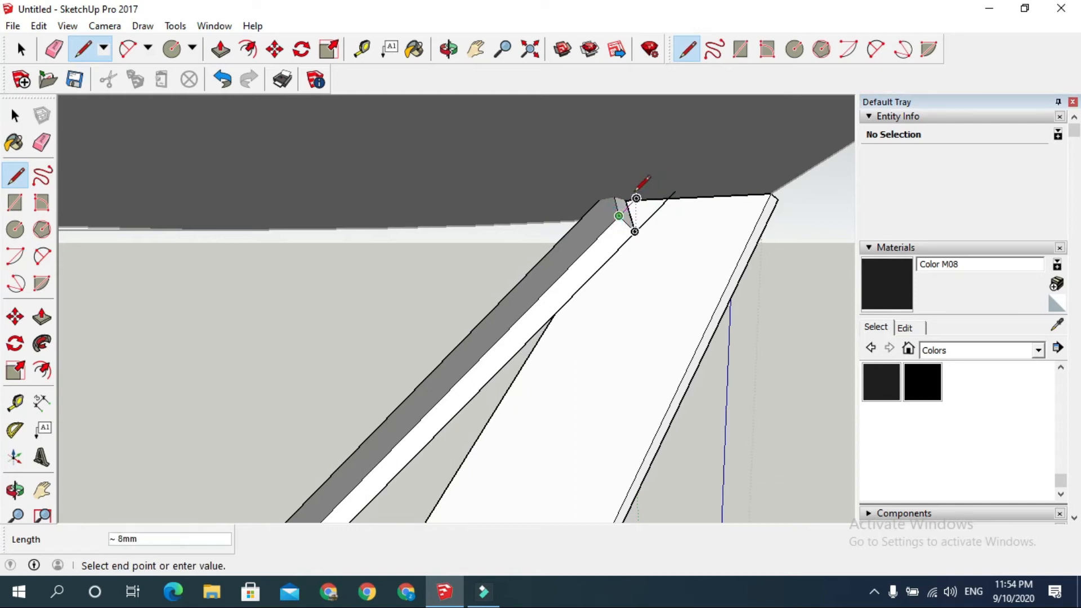
middle_drag(615, 195, 688, 199)
click(689, 200)
scroll(618, 201, up, 3)
click(620, 203)
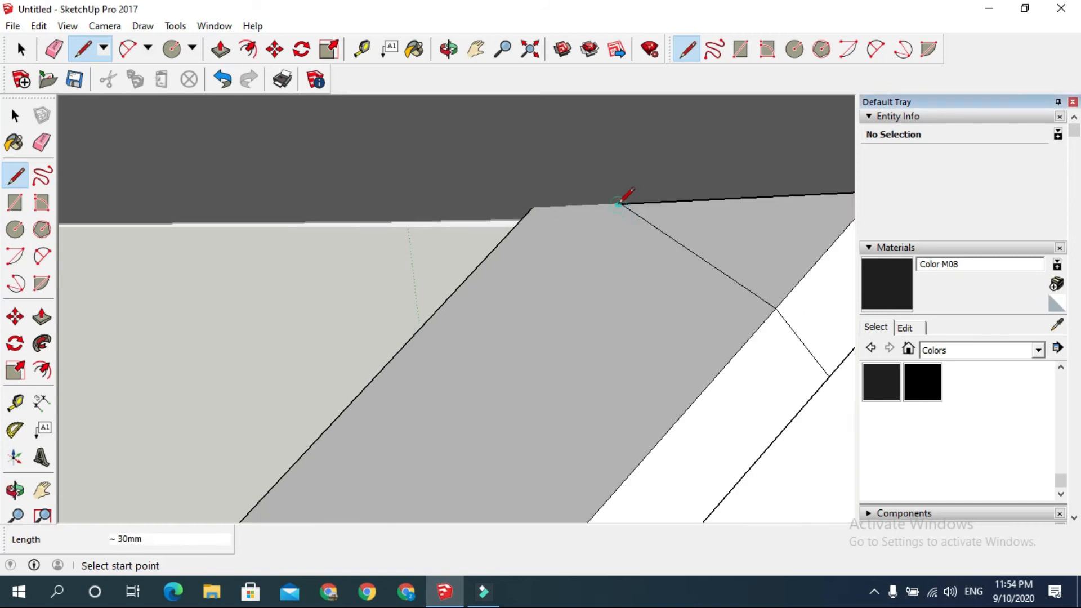
key(space)
key(Delete)
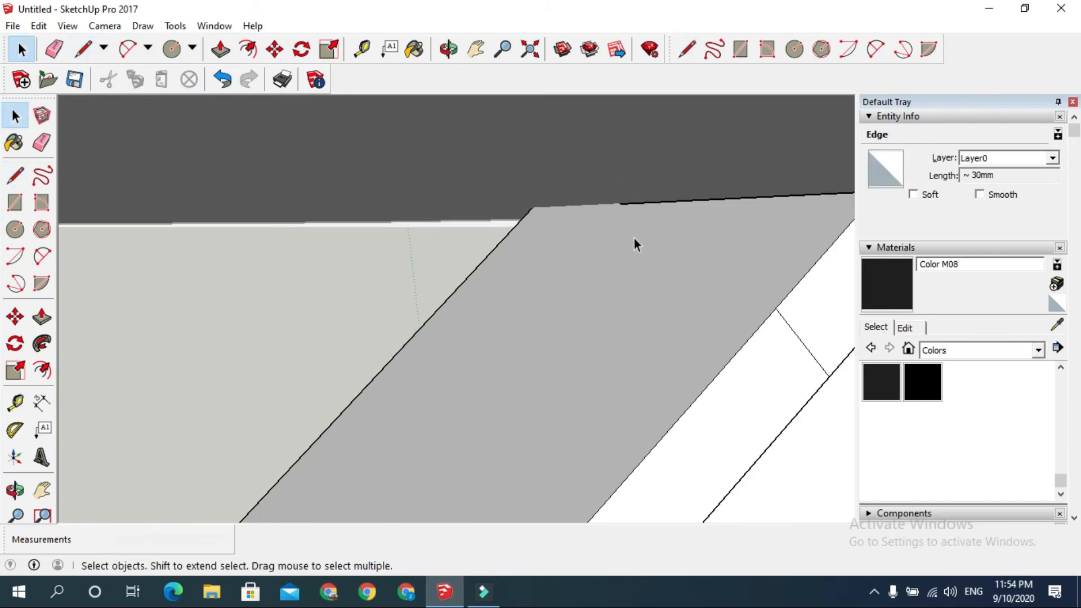
Step: Draw an edge along the brace's upper end at the level of the circle's face
key(l)
mouse_move(633, 234)
middle_down()
mouse_move(634, 199)
mouse_move(637, 242)
mouse_move(577, 227)
middle_up()
click(632, 204)
click(560, 206)
key(space)
Step: Draw the closing edge across the upper end of the brace's opposite wide face and delete the 50 mm dividing edge below it
scroll(582, 221, down, 3)
scroll(707, 271, down, 4)
mouse_move(708, 270)
middle_down()
mouse_move(583, 246)
mouse_move(617, 242)
middle_up()
key(l)
click(552, 175)
click(648, 228)
key(space)
click(565, 256)
key(Delete)
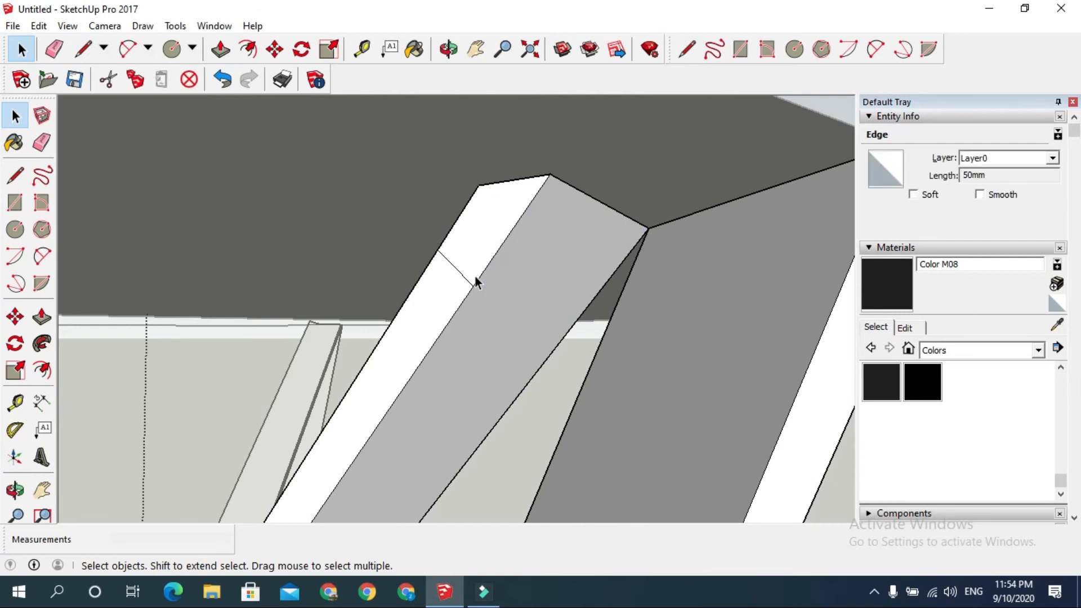
Step: Join the upper corners of the support and brace with a line about 11 mm long, and stop editing the support
middle_drag(445, 285, 475, 305)
scroll(430, 249, down, 5)
scroll(475, 306, up, 5)
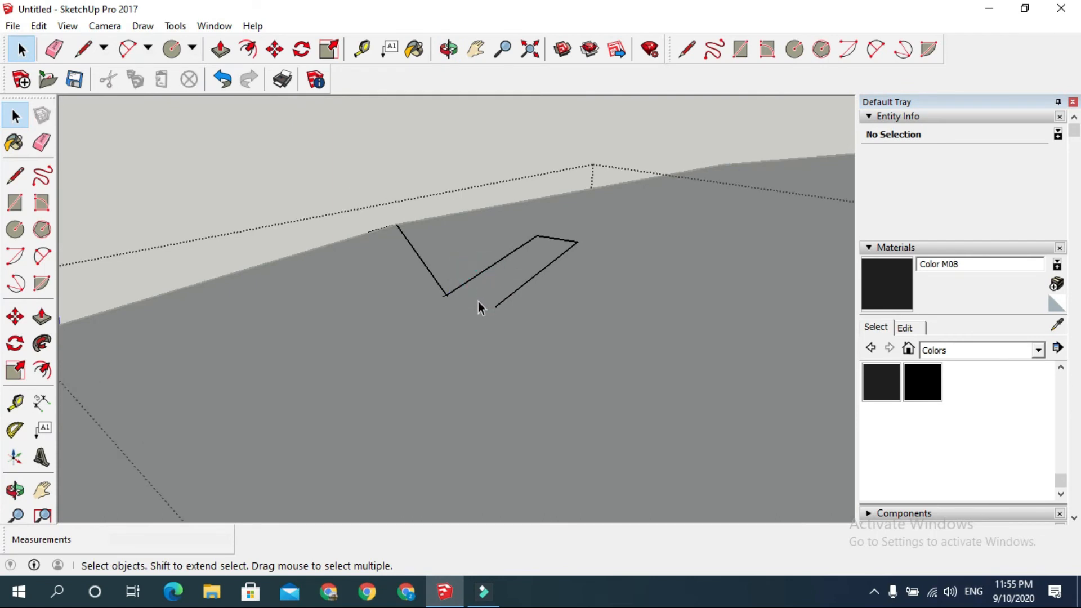
scroll(480, 306, up, 5)
key(l)
click(466, 202)
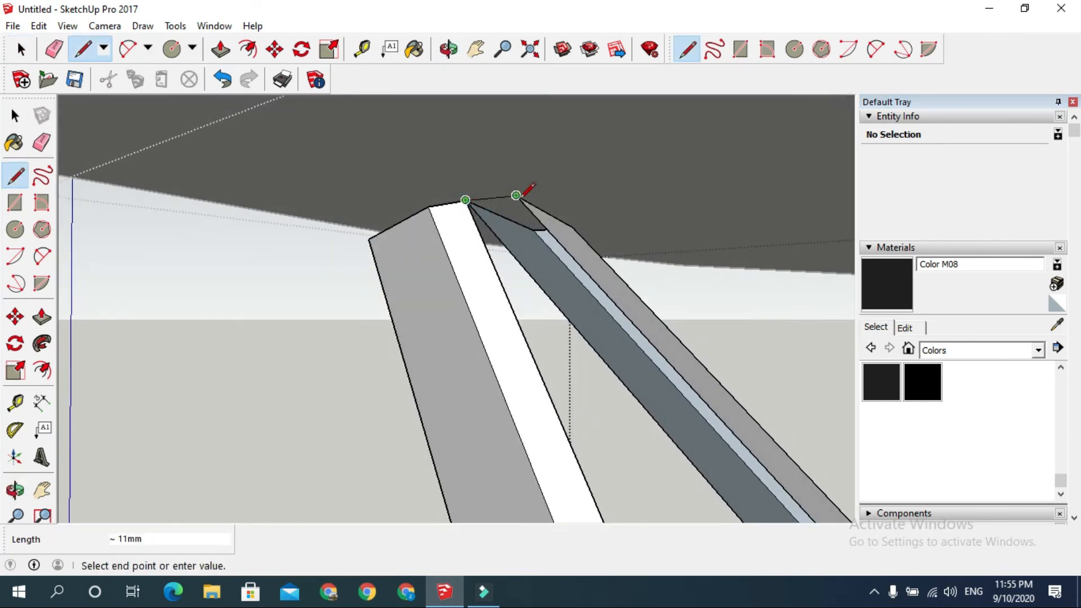
click(516, 196)
key(space)
scroll(451, 209, down, 10)
middle_drag(452, 210, 563, 349)
scroll(324, 198, up, 3)
scroll(288, 200, down, 3)
middle_drag(287, 201, 479, 246)
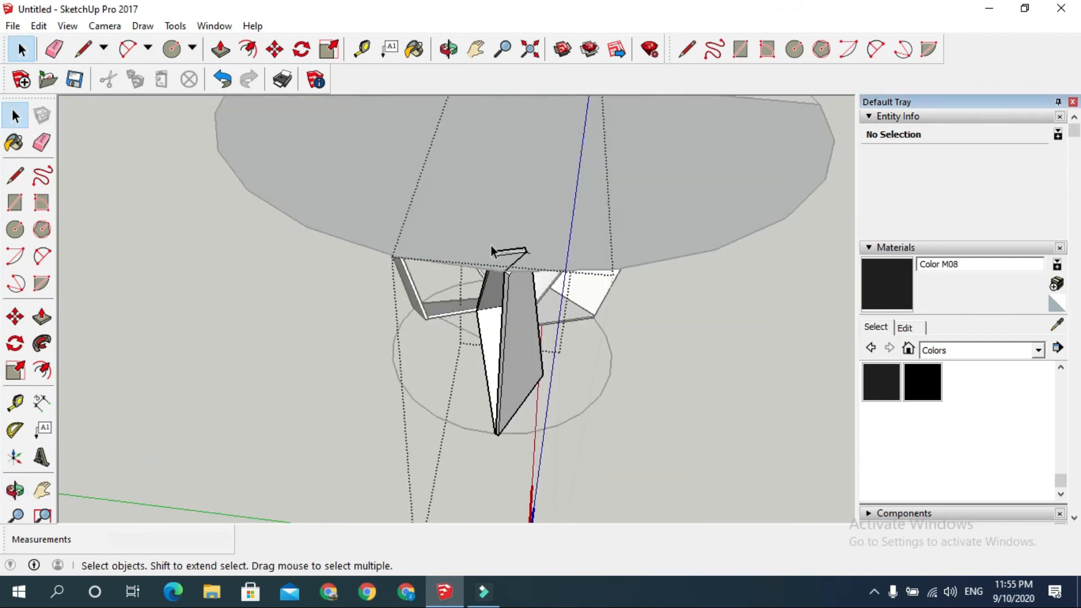
click(224, 228)
Step: Delete the faces filling the upper circle and the line drawn across it
middle_drag(359, 219, 492, 185)
click(473, 198)
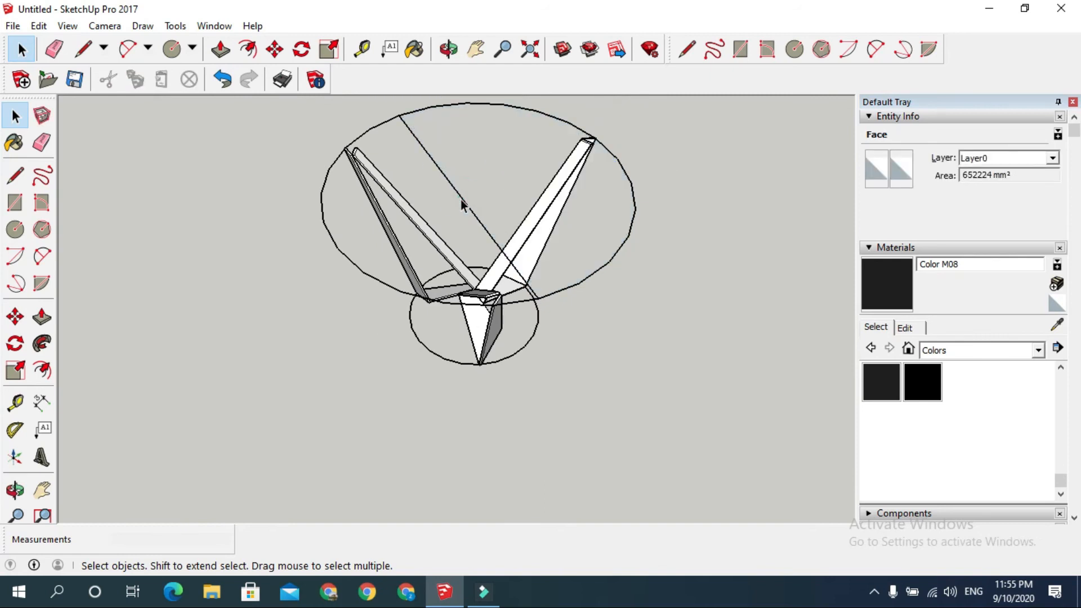
drag(452, 202, 453, 203)
key(c)
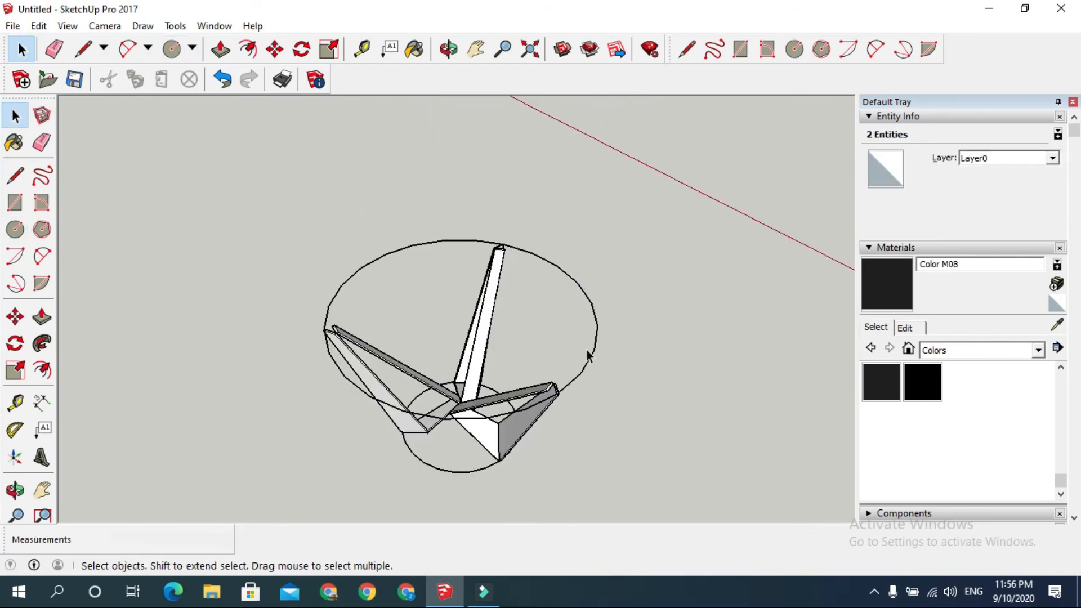
Step: Place a construction guide through the upper circle's centre, parallel to the red axis
scroll(587, 352, down, 4)
middle_drag(586, 372, 338, 356)
scroll(338, 356, down, 1)
key(t)
click(722, 442)
scroll(444, 304, up, 2)
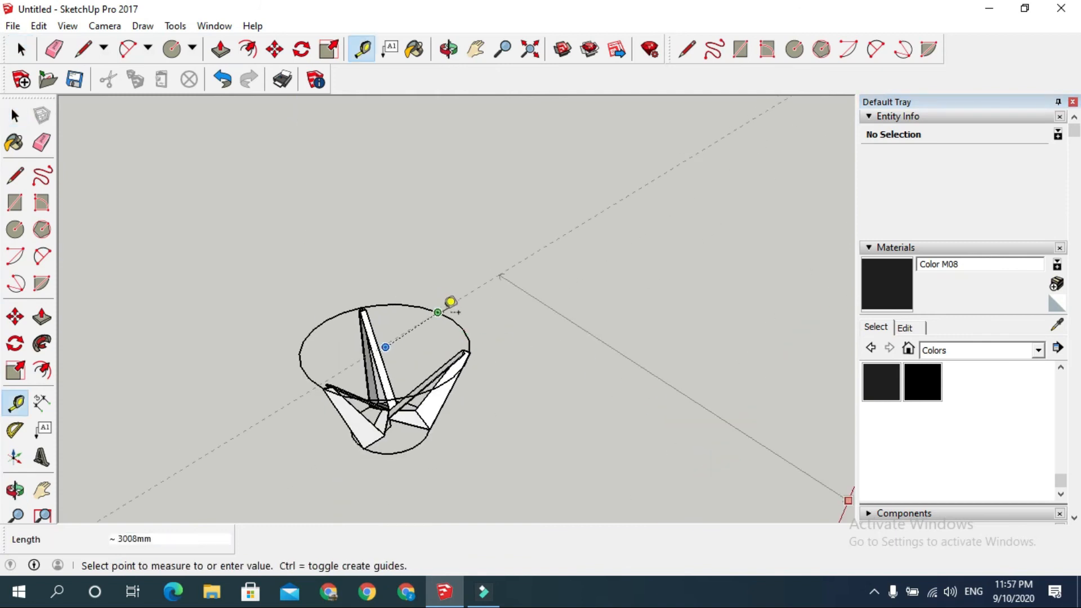
click(394, 339)
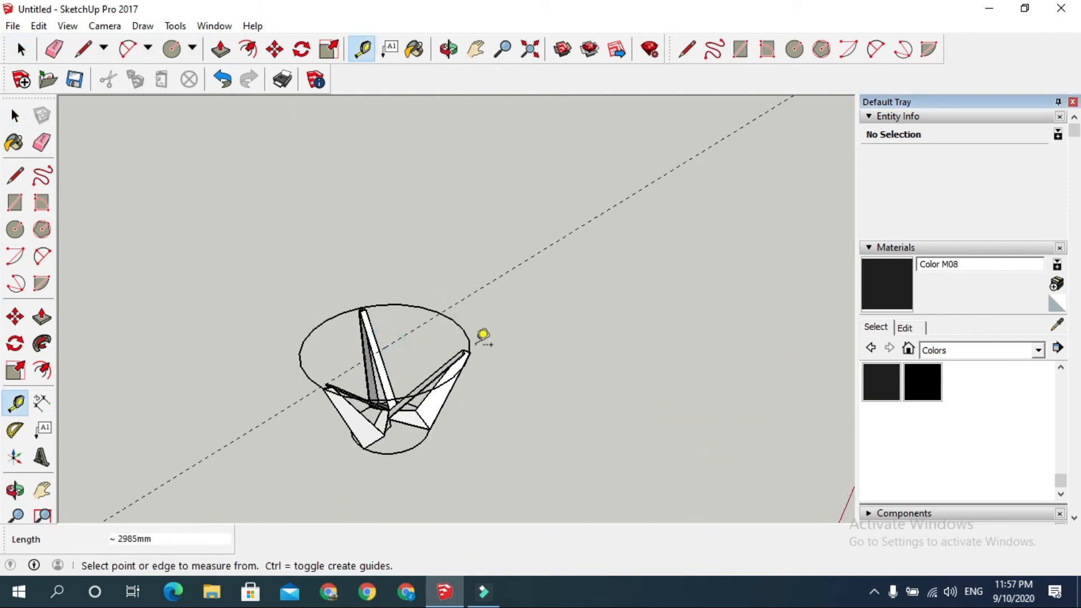
Step: Place a second construction guide through the upper circle's centre, parallel to the green axis
scroll(394, 394, down, 3)
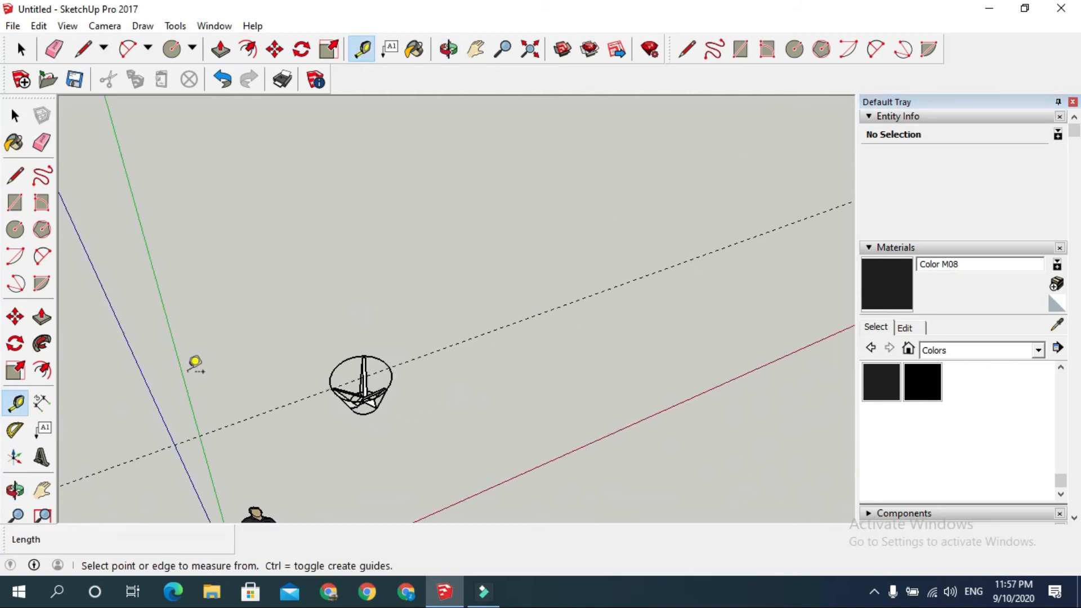
click(185, 377)
scroll(390, 364, up, 3)
key(space)
Step: Draw a 600 mm radius circle over the upper circle, centred on the guides' intersection and reaching the support's upper corner
middle_drag(449, 381, 430, 369)
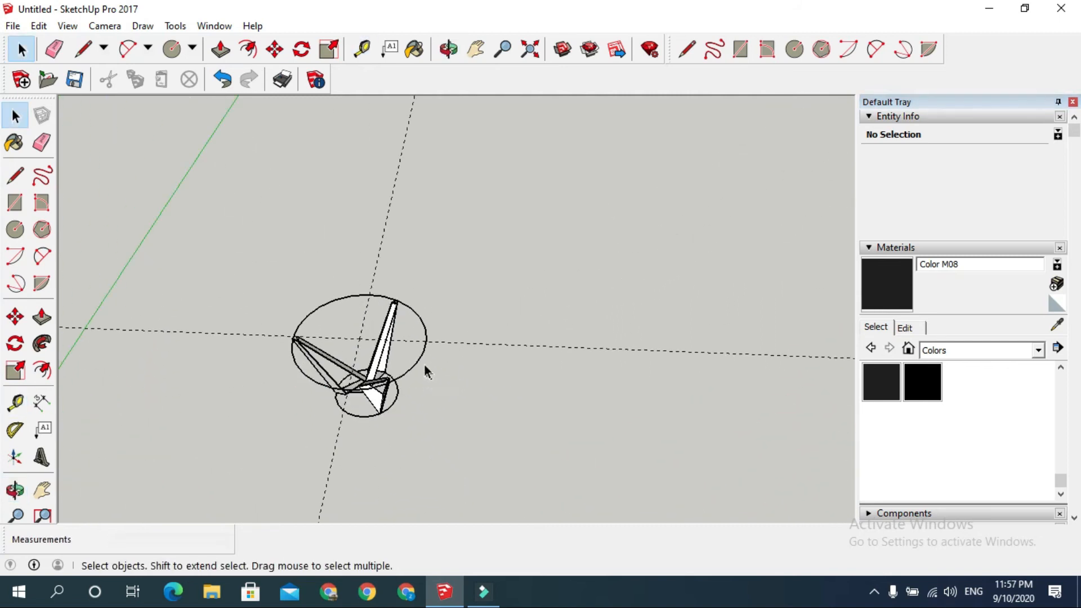
click(422, 366)
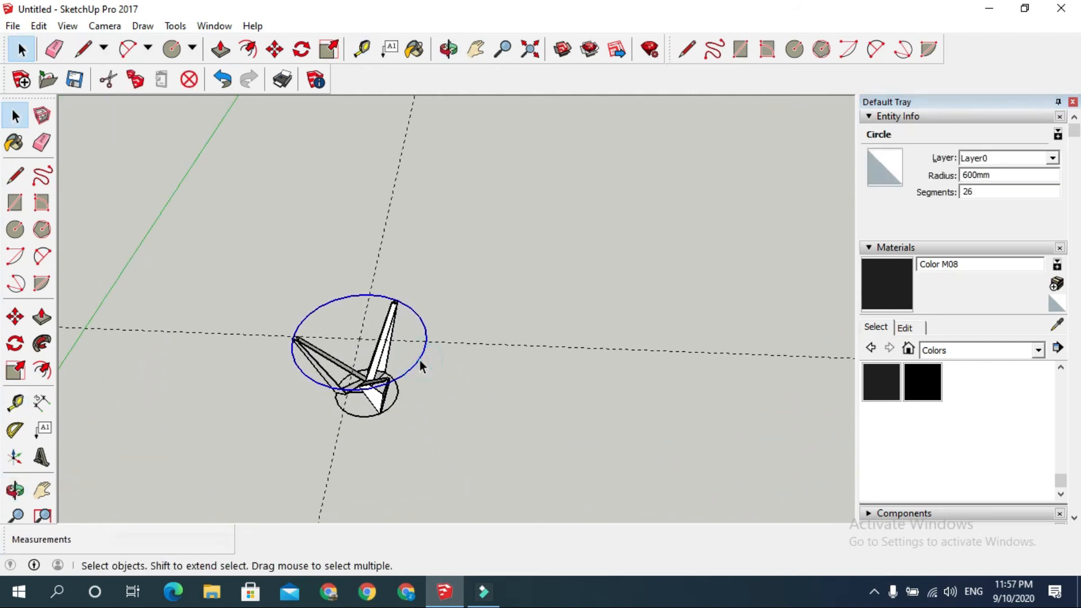
key(c)
click(361, 338)
scroll(395, 296, up, 5)
scroll(400, 296, up, 1)
click(396, 304)
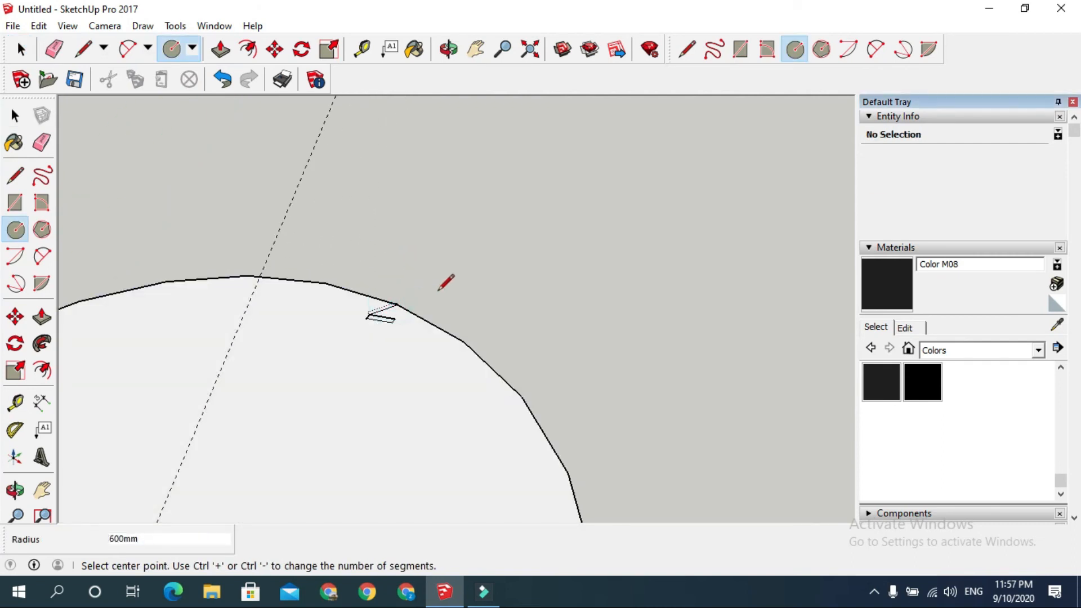
key(space)
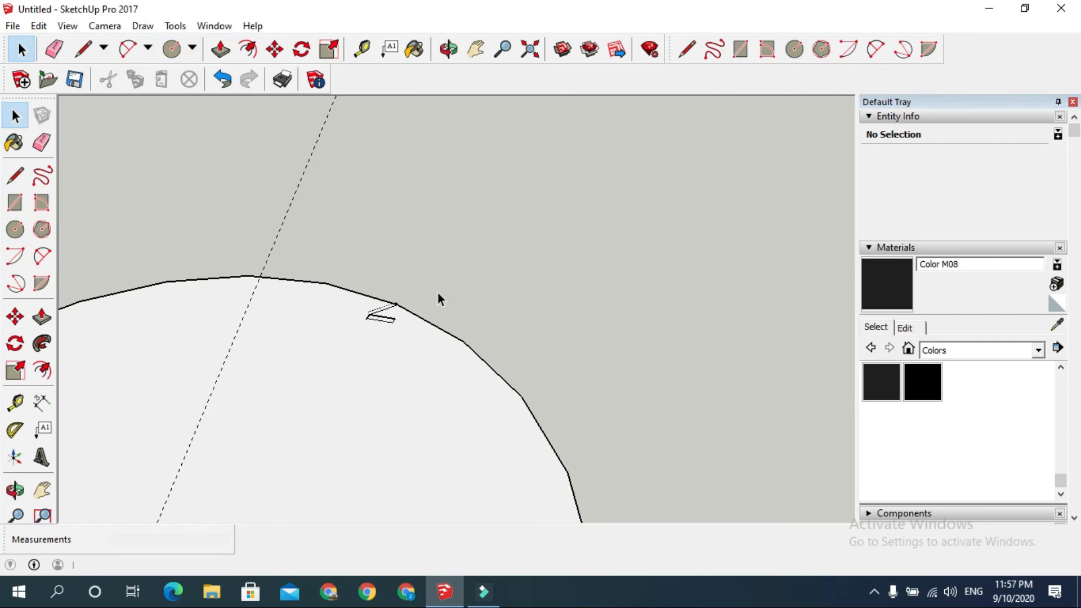
Step: Offset the upper circular face's edge 50 mm inward and delete the inner face to leave a ring
scroll(297, 377, down, 4)
key(f)
click(349, 336)
text(5)
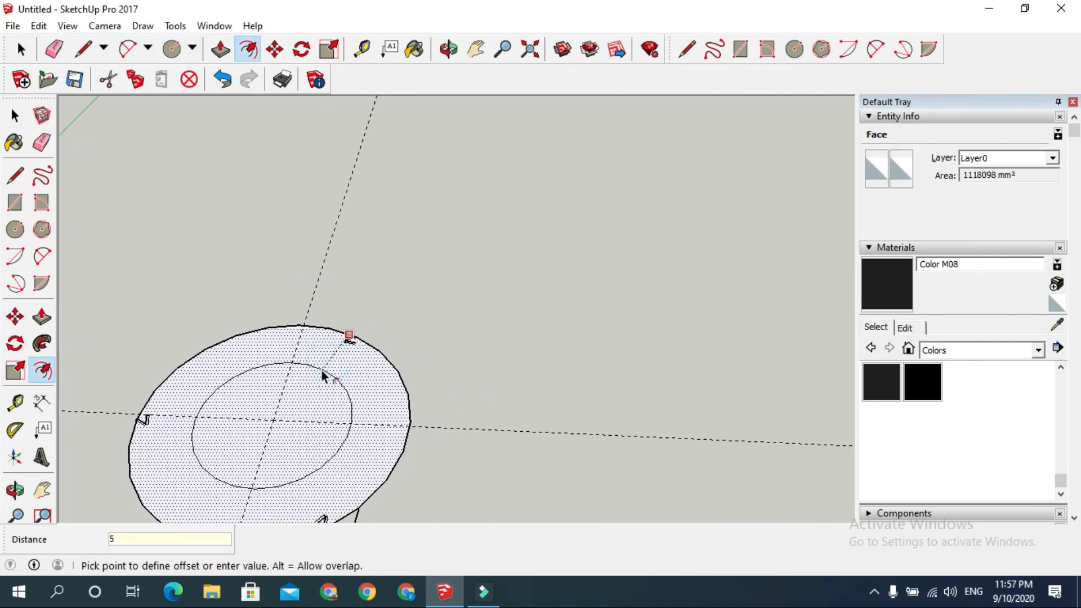
text(0)
key(Return)
key(space)
click(321, 372)
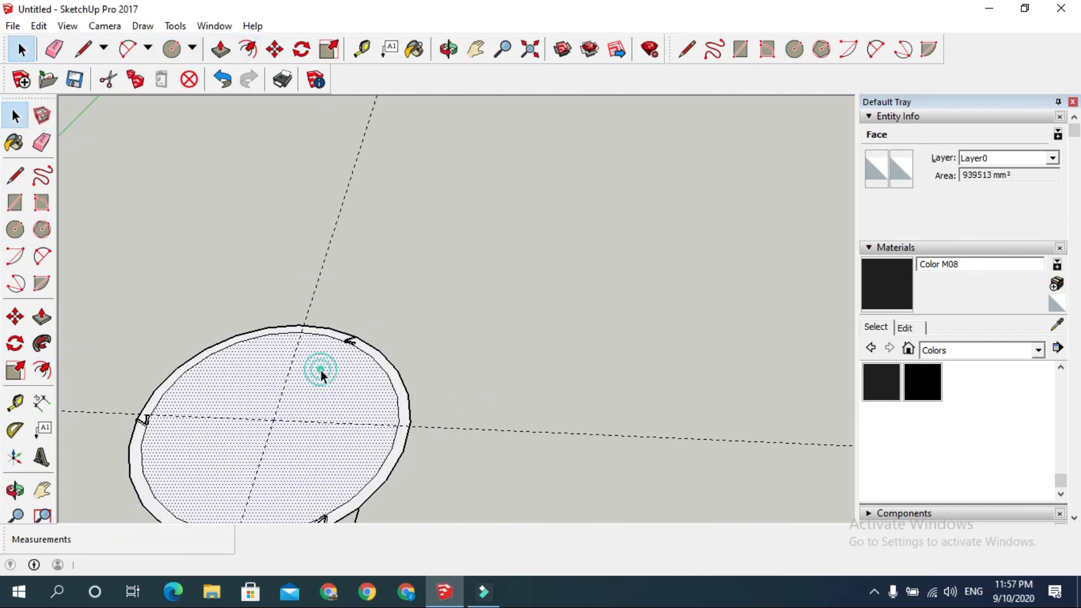
key(Delete)
Step: Push/Pull the upper ring face to a thickness of 8 mm
key(p)
middle_drag(405, 415, 387, 363)
click(387, 364)
text(8)
key(Return)
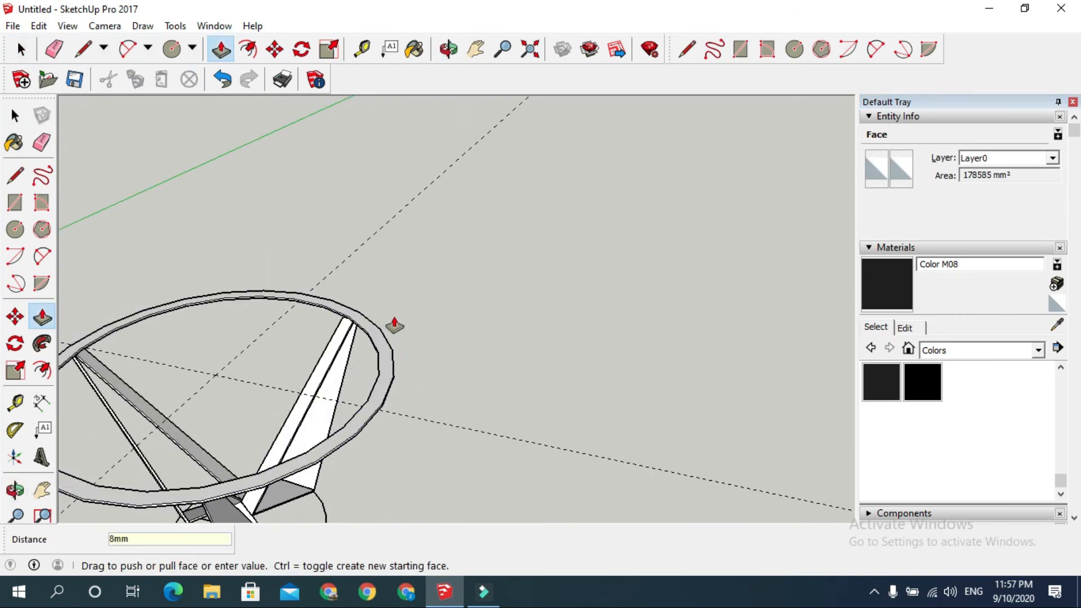
key(space)
Step: Delete both construction guides, the 300 mm radius base circle and the leftover edge between the supports' feet
scroll(458, 323, down, 2)
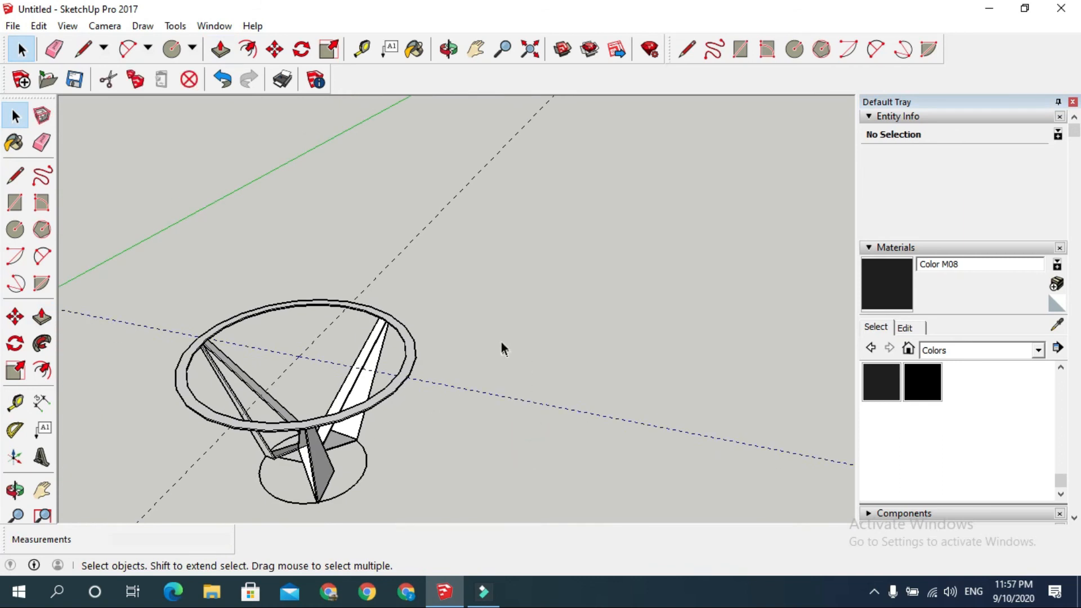
click(451, 282)
scroll(355, 461, up, 2)
click(363, 473)
key(Delete)
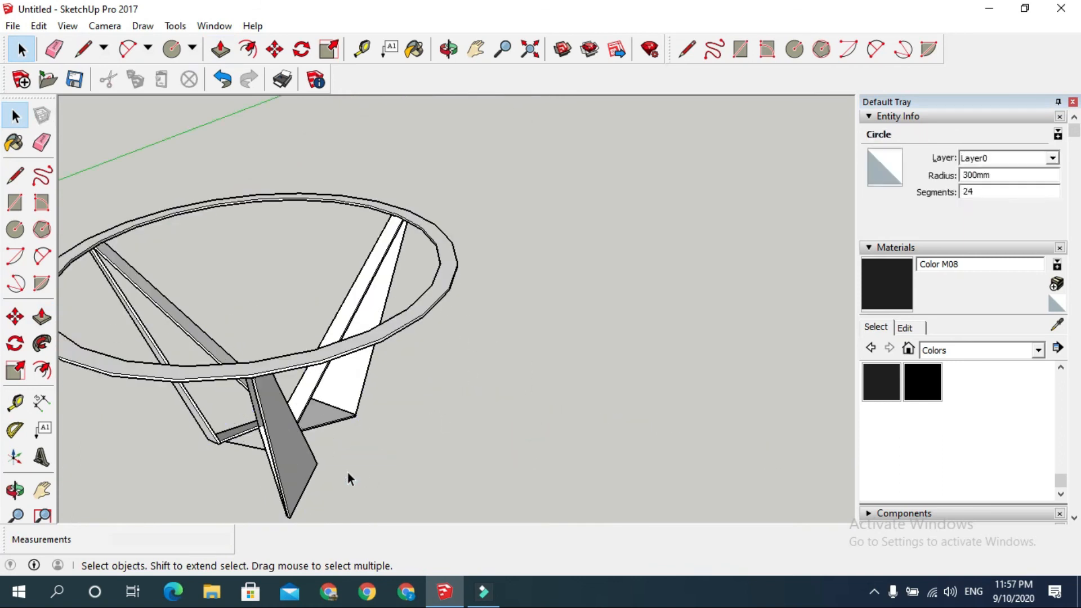
middle_drag(347, 472, 235, 536)
scroll(277, 505, down, 3)
scroll(306, 502, up, 2)
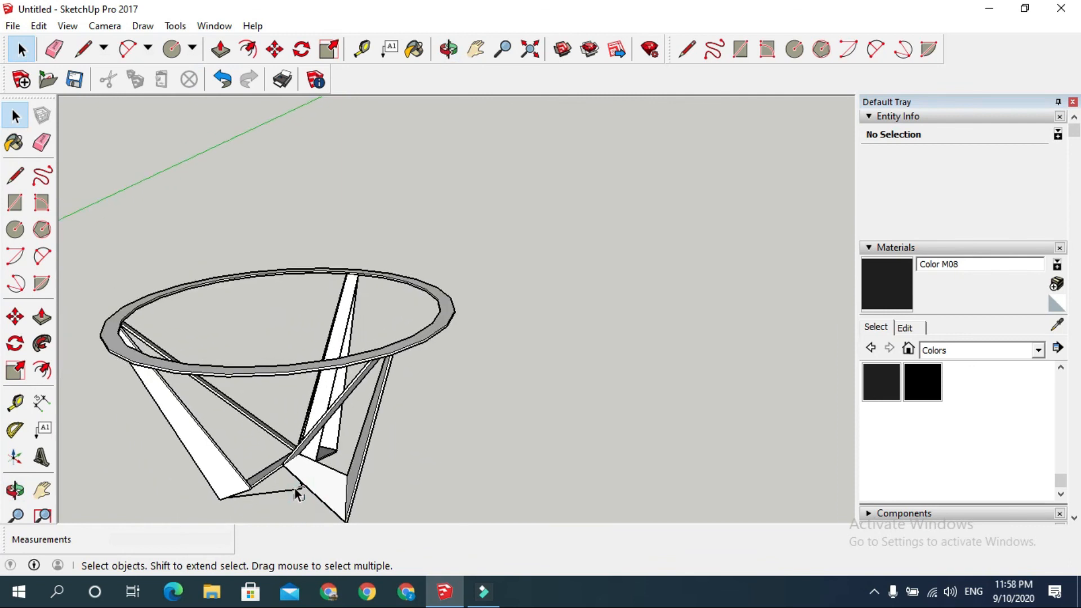
scroll(374, 417, down, 3)
Step: Select all connected geometry of the upper ring and make it a group
click(420, 355)
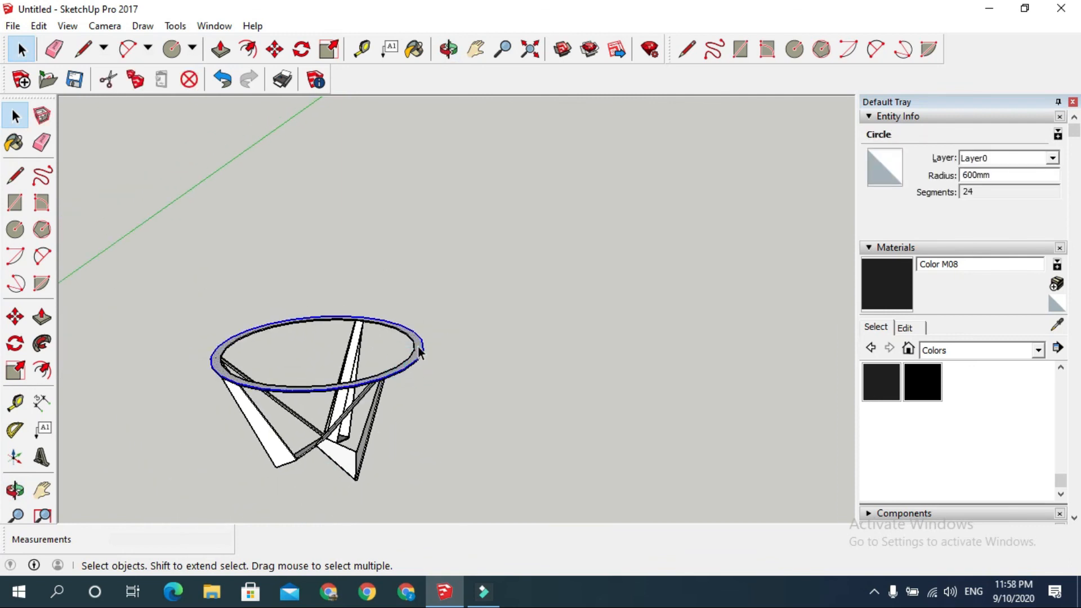
triple_click(421, 352)
right_click(423, 352)
click(490, 172)
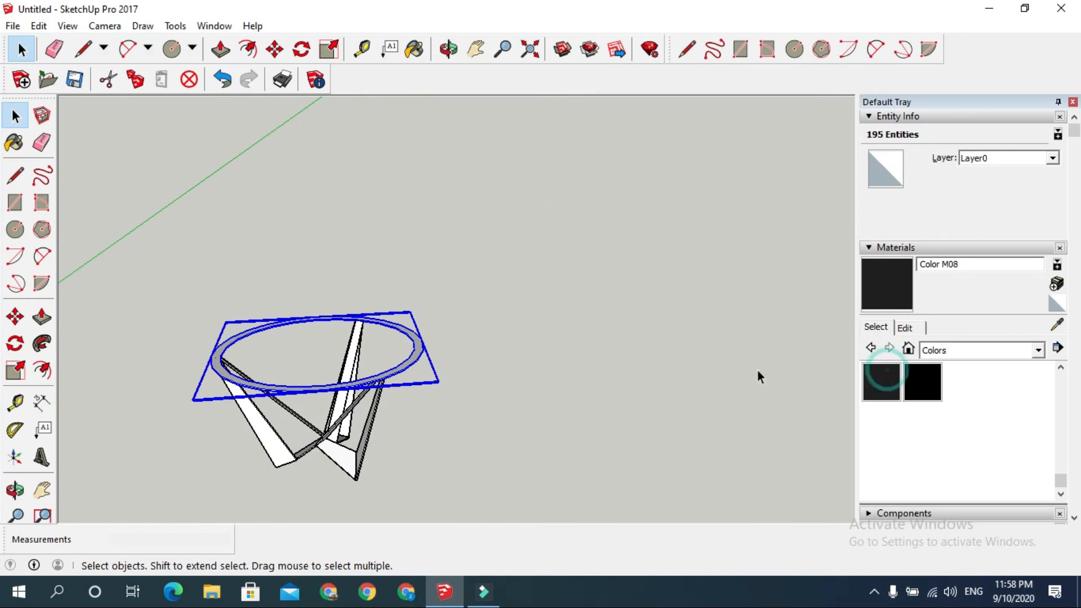
Step: Paint the ring group and all three supports with the dark Color M08 material, and clear the selection
key(b)
click(421, 343)
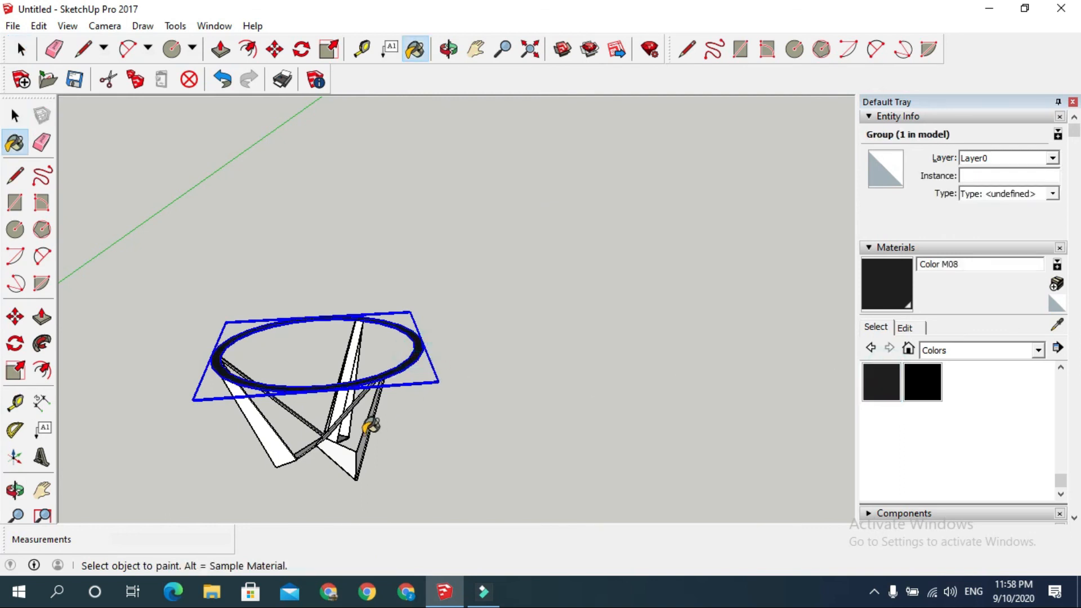
click(304, 446)
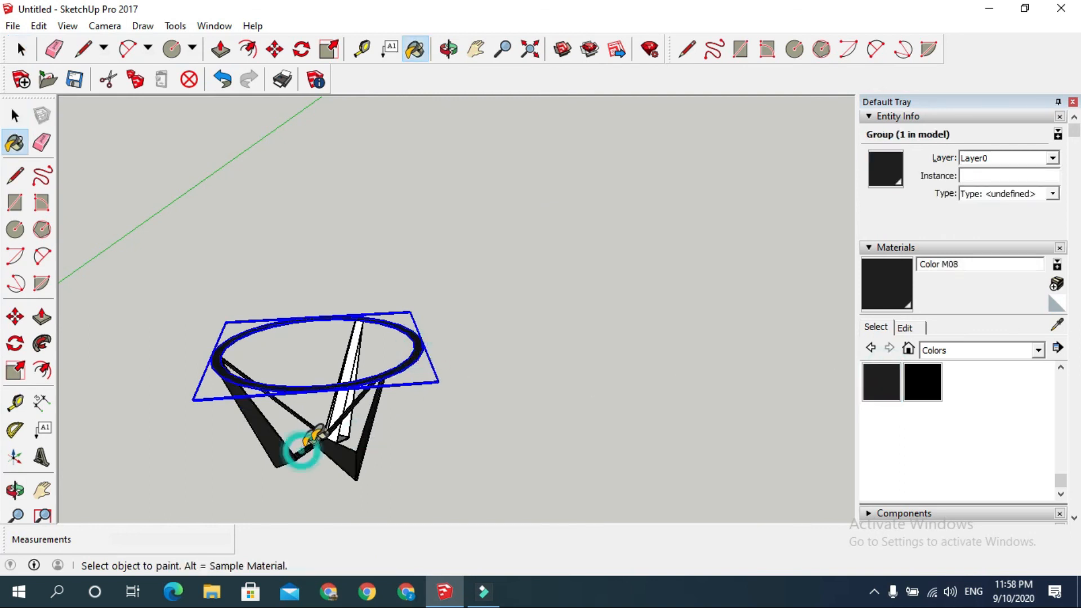
click(349, 367)
key(space)
click(478, 420)
Step: Draw a 750 mm radius circle for the tabletop, centred on the upper ring
mouse_move(396, 430)
middle_down()
mouse_move(532, 358)
mouse_move(594, 400)
mouse_move(273, 505)
mouse_move(471, 411)
middle_up()
key(c)
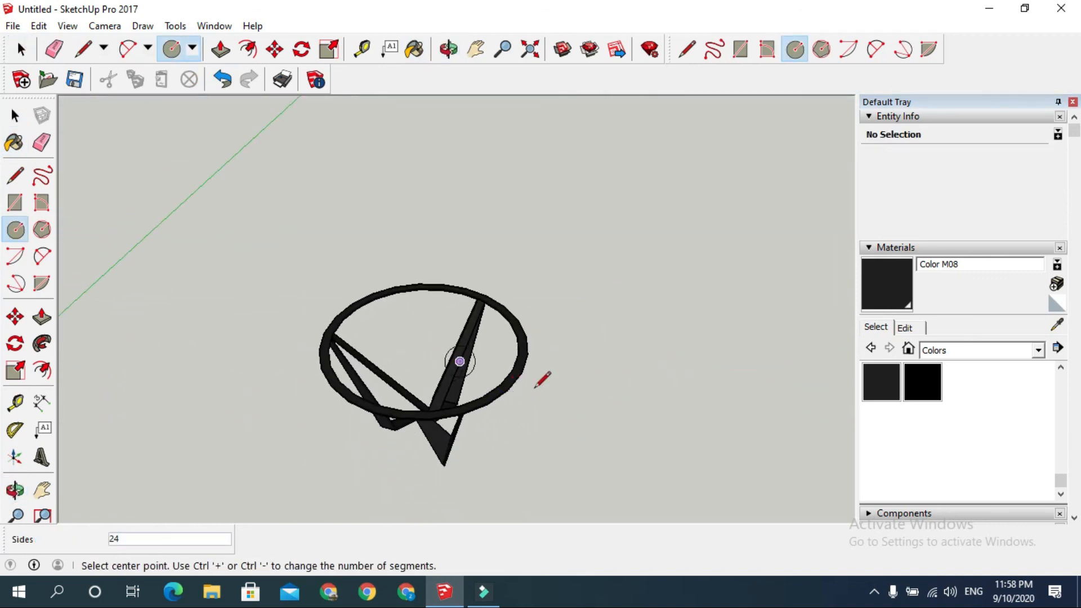
scroll(523, 366, up, 4)
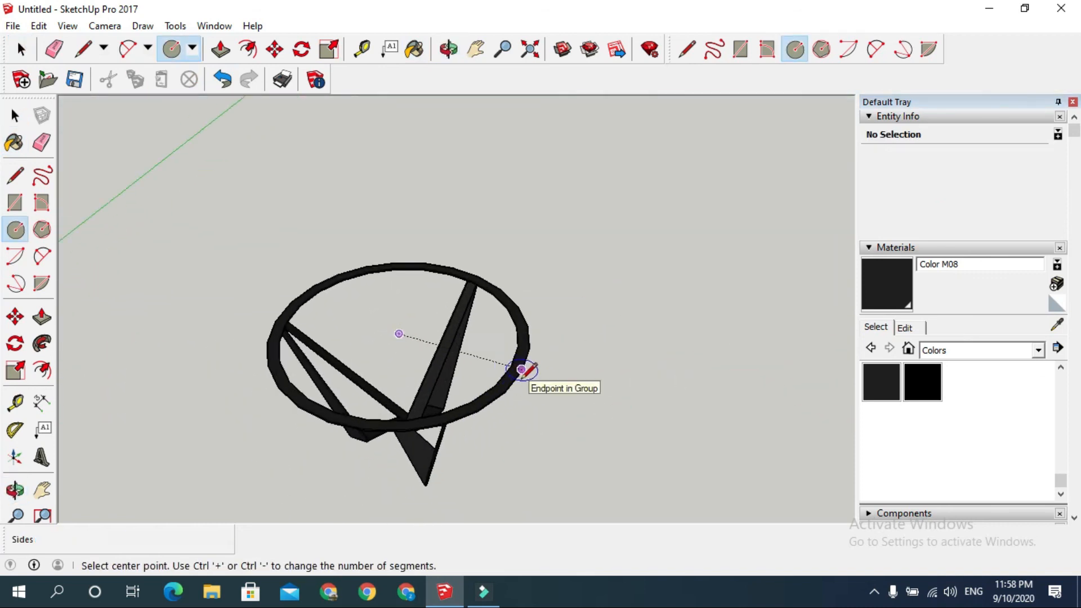
click(343, 314)
text(750)
key(Return)
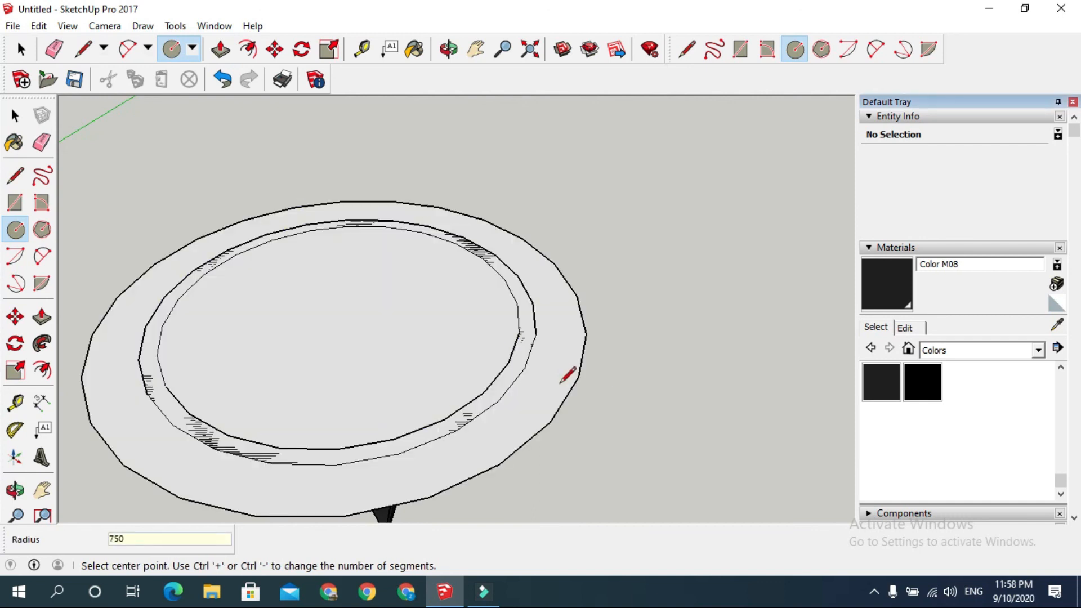
Step: Push/Pull the tabletop circle upward to a thickness of 15 mm
scroll(560, 383, down, 2)
middle_drag(563, 391, 546, 258)
key(space)
key(p)
click(546, 316)
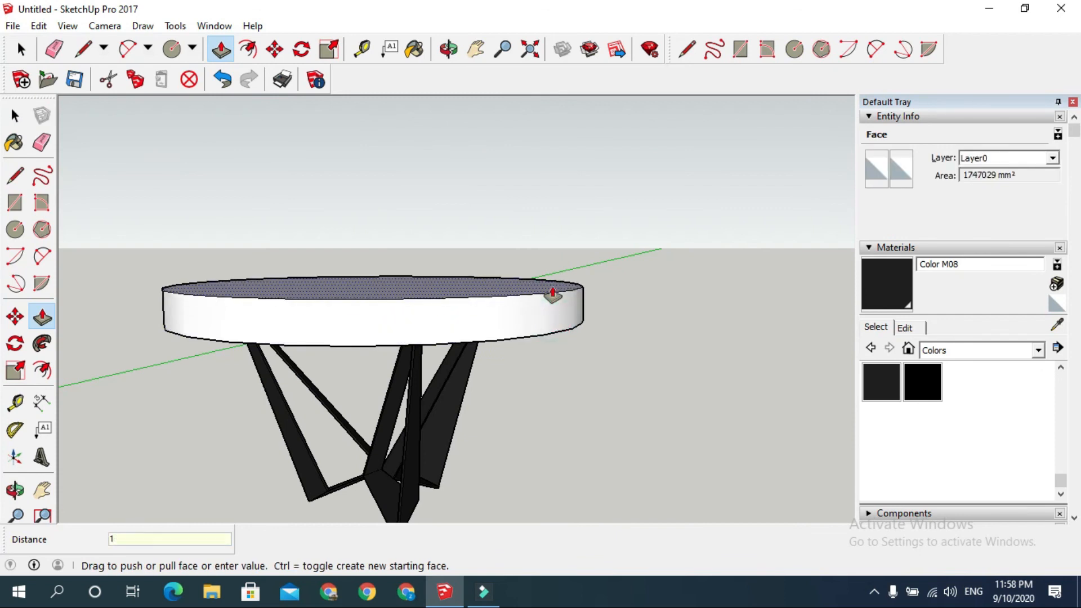
key(Return)
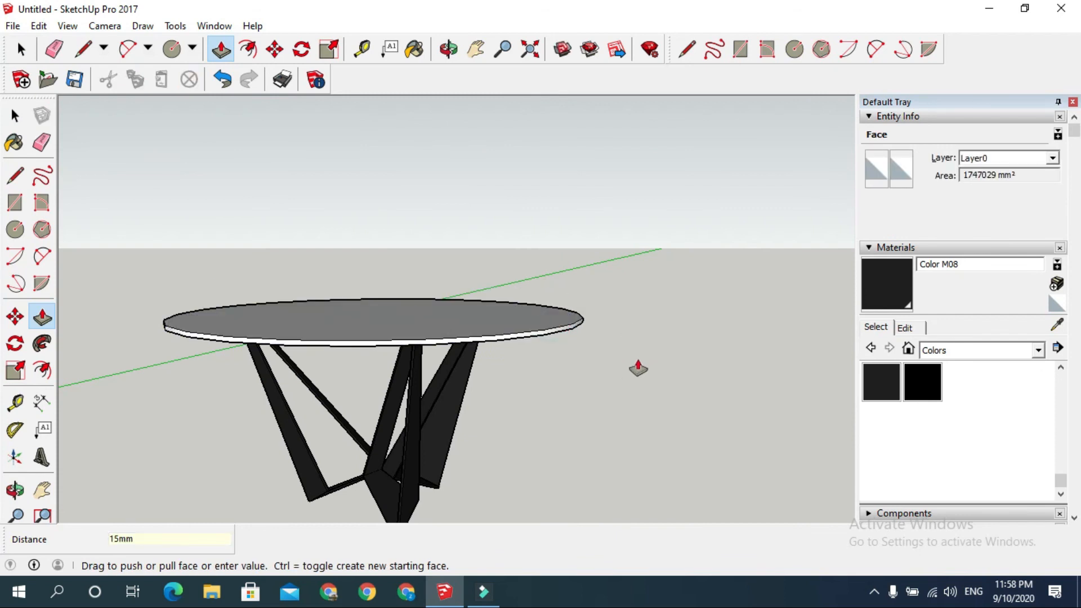
key(space)
Step: Display the Wood materials, then select all of the tabletop's connected geometry and make it a group
middle_drag(637, 362, 588, 367)
click(470, 339)
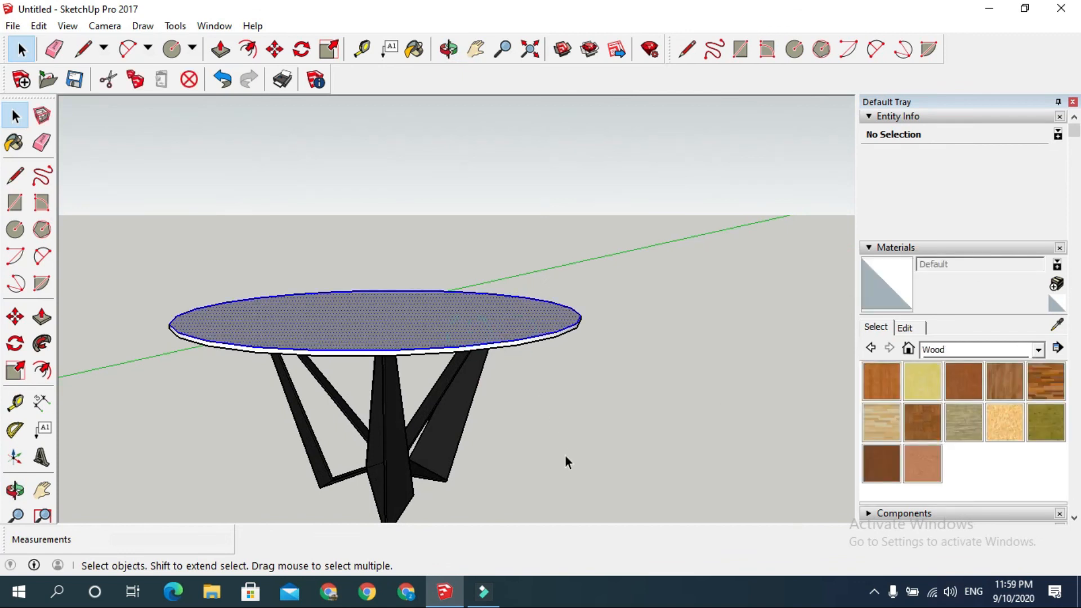
middle_drag(565, 457, 574, 496)
triple_click(472, 366)
right_click(467, 354)
click(521, 177)
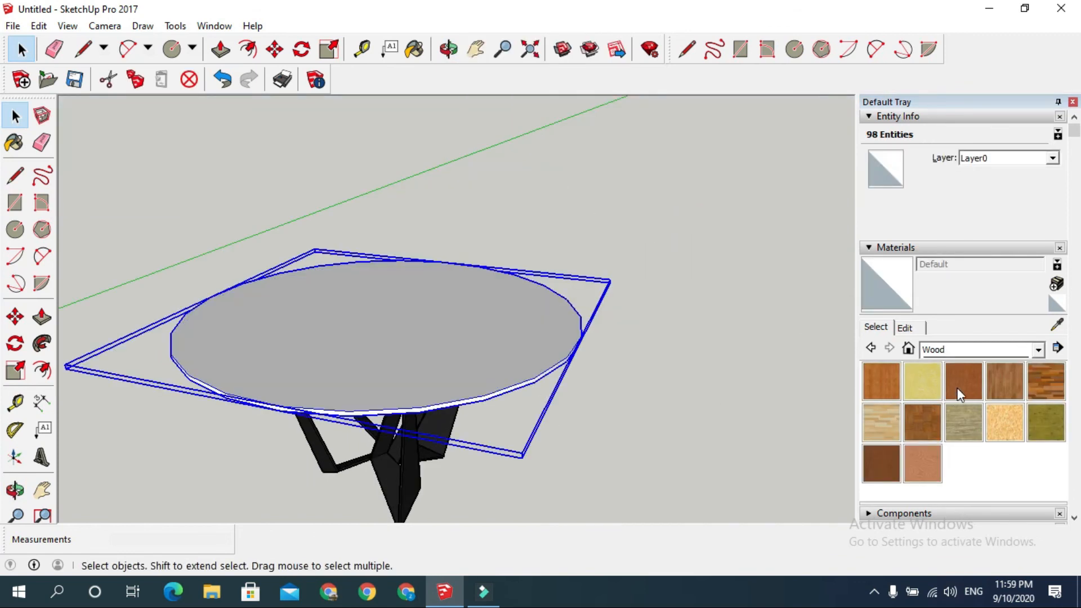
Step: Paint the tabletop group with the Wood Cherry Original material and clear the selection
click(914, 471)
click(544, 376)
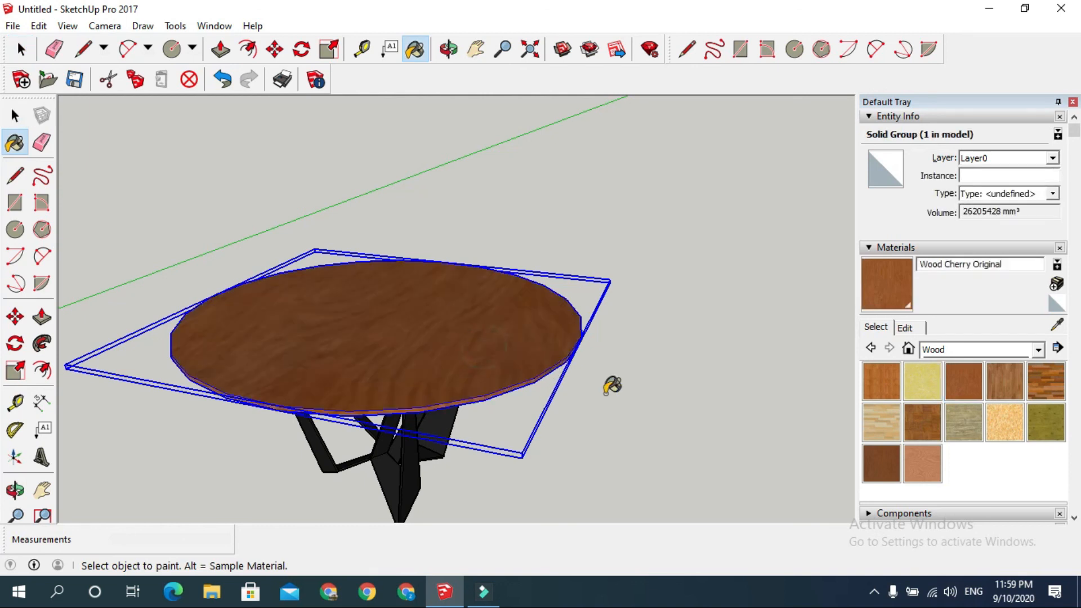
key(space)
click(635, 379)
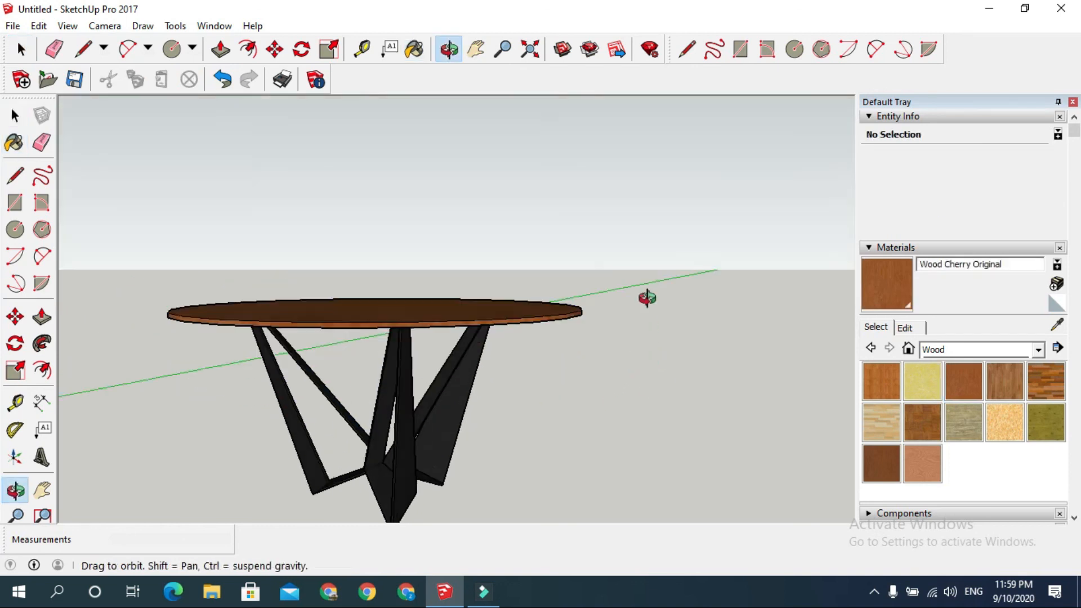